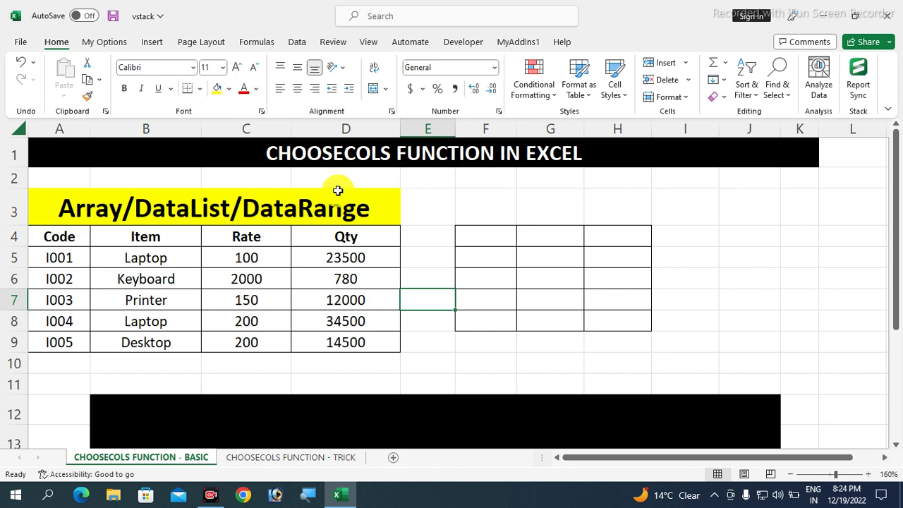
# - Select the source table A4:D9 to review it
pyautogui.moveTo(67, 214); pyautogui.dragTo(301, 342)
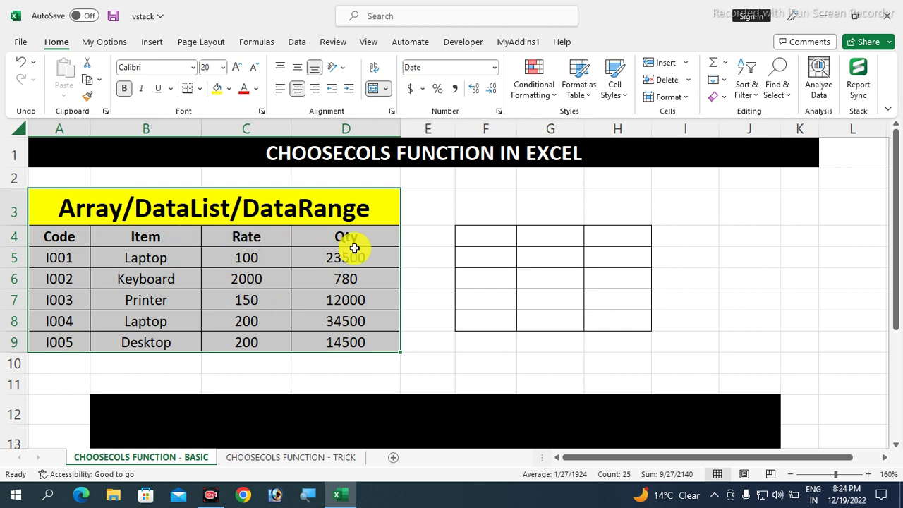
pyautogui.click(343, 280)
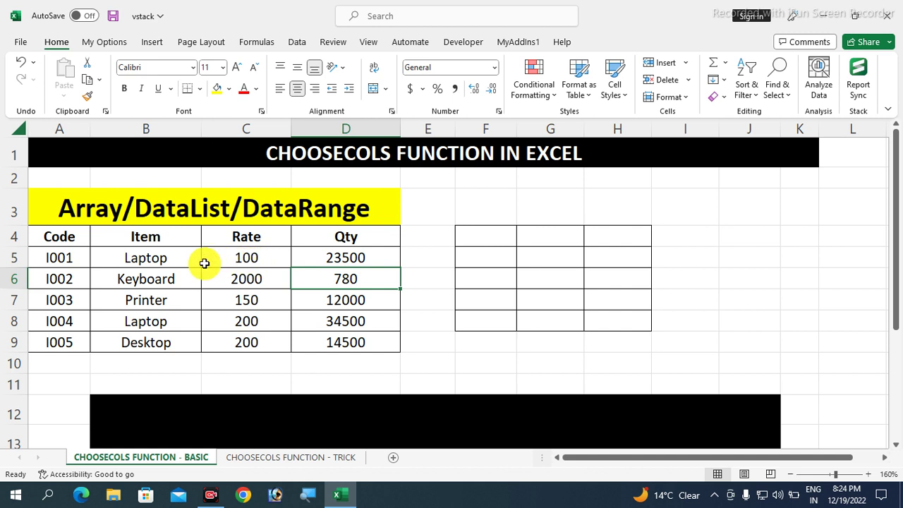
pyautogui.moveTo(78, 208); pyautogui.dragTo(285, 341)
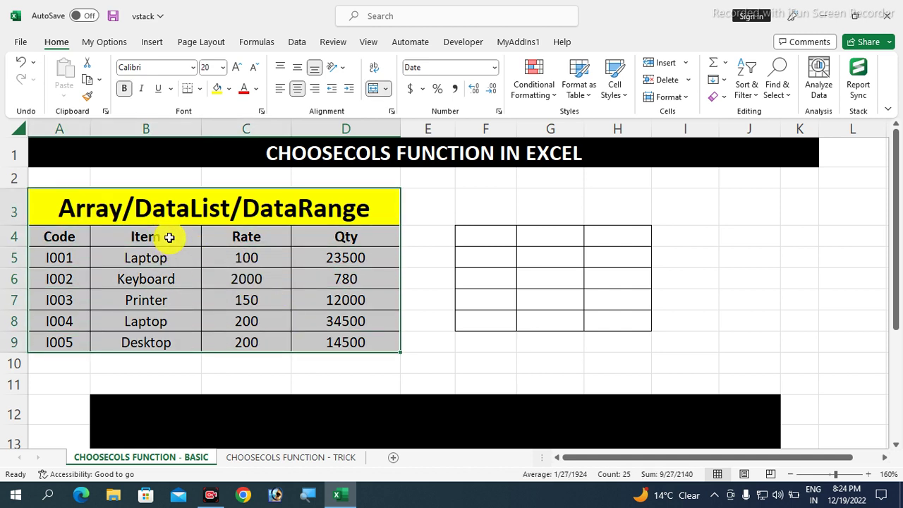
# - Enter =CHOOSECOLS(A4:D9,1) in F4 so it spills the Code column
pyautogui.click(477, 238)
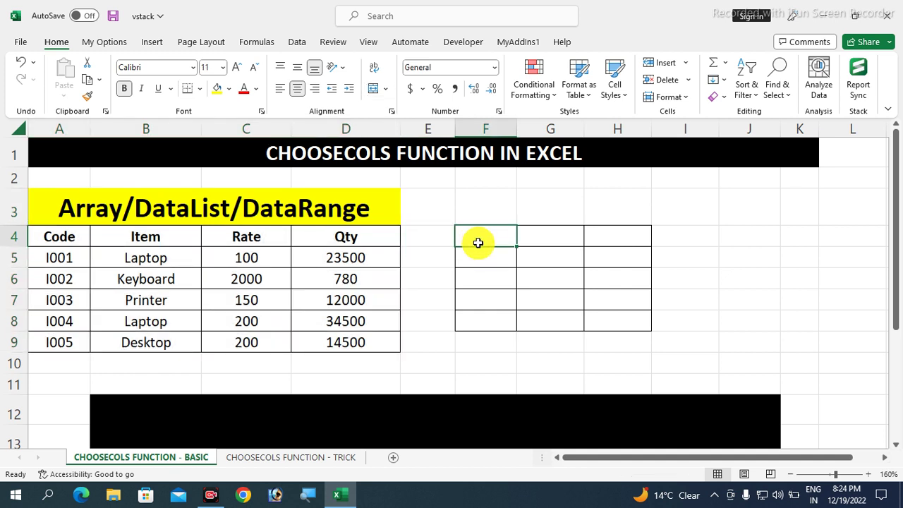
pyautogui.write('=')
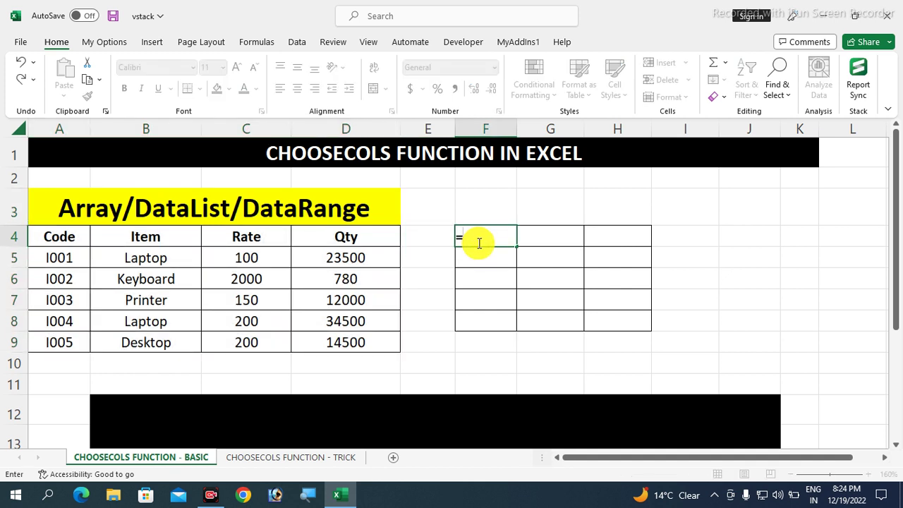
pyautogui.write('CHOOSE')
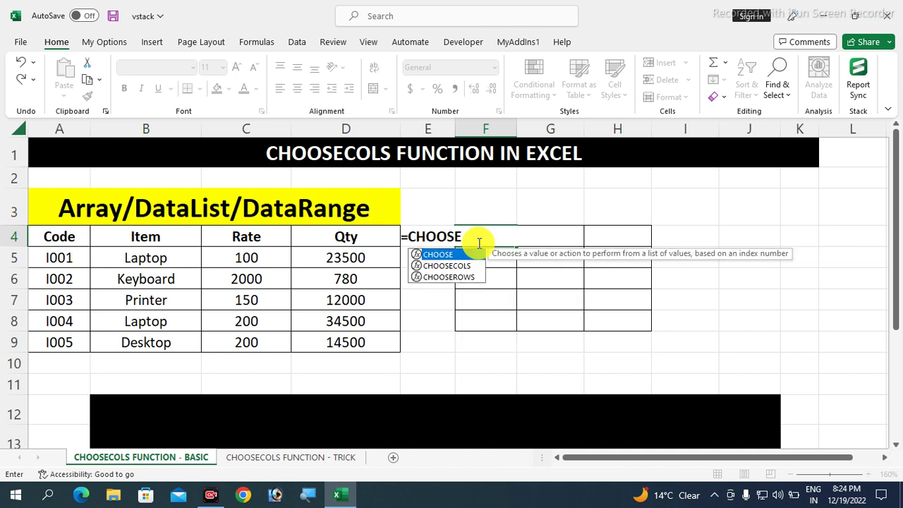
pyautogui.press('Down')
pyautogui.press('Tab')
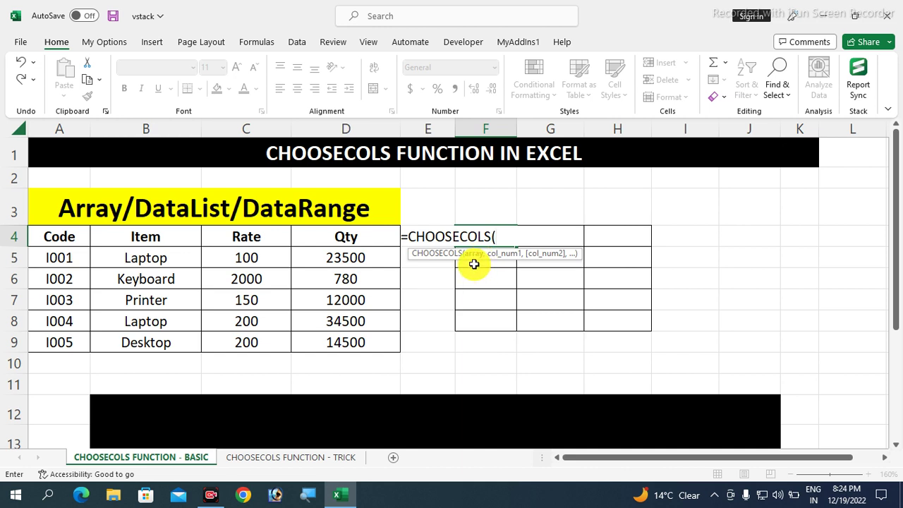
pyautogui.click(65, 237)
pyautogui.moveTo(66, 237)
pyautogui.mouseDown()
pyautogui.moveTo(317, 310)
pyautogui.moveTo(347, 342)
pyautogui.mouseUp()
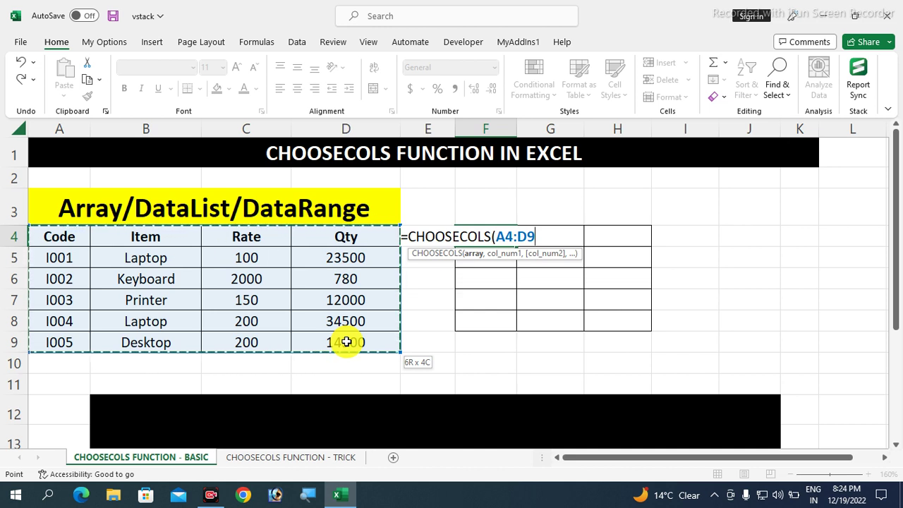
pyautogui.write(',')
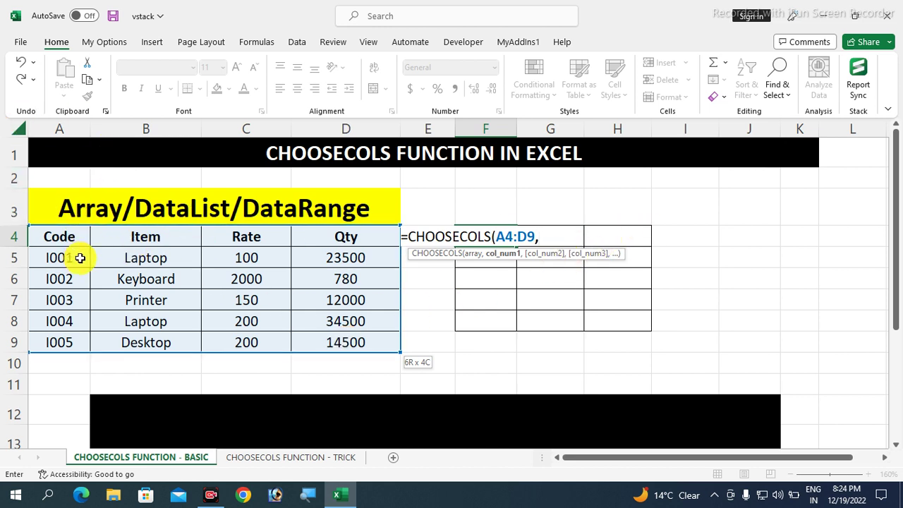
pyautogui.write('1')
pyautogui.write(')')
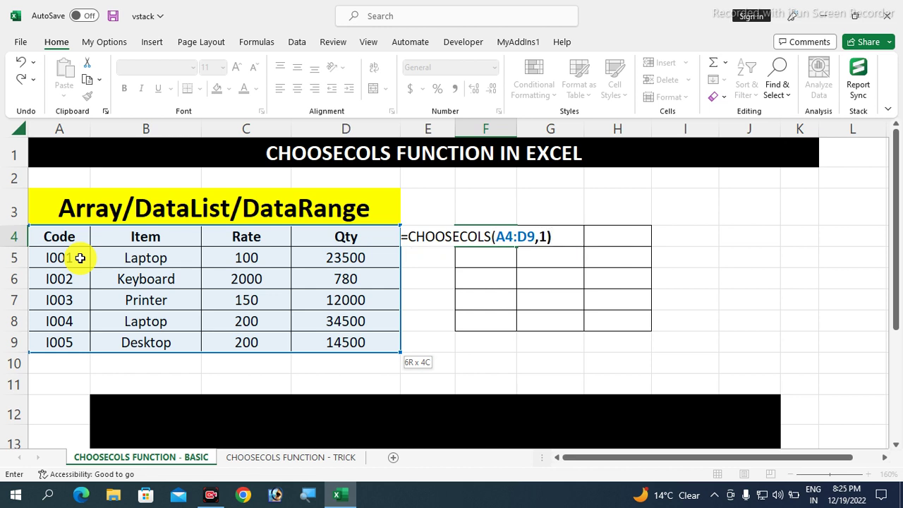
pyautogui.press('Return')
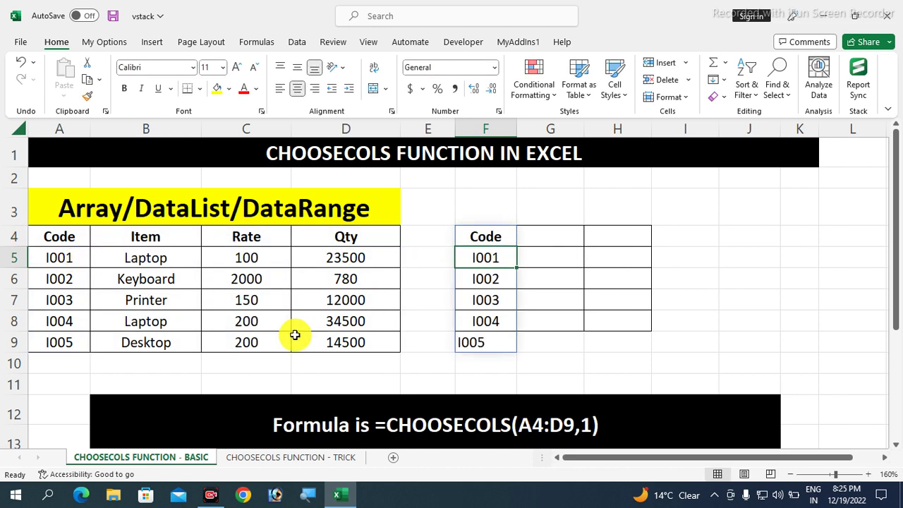
# - Copy row 8's formatting in F8:H8 onto row 9 with Format Painter
pyautogui.moveTo(484, 322); pyautogui.dragTo(608, 316)
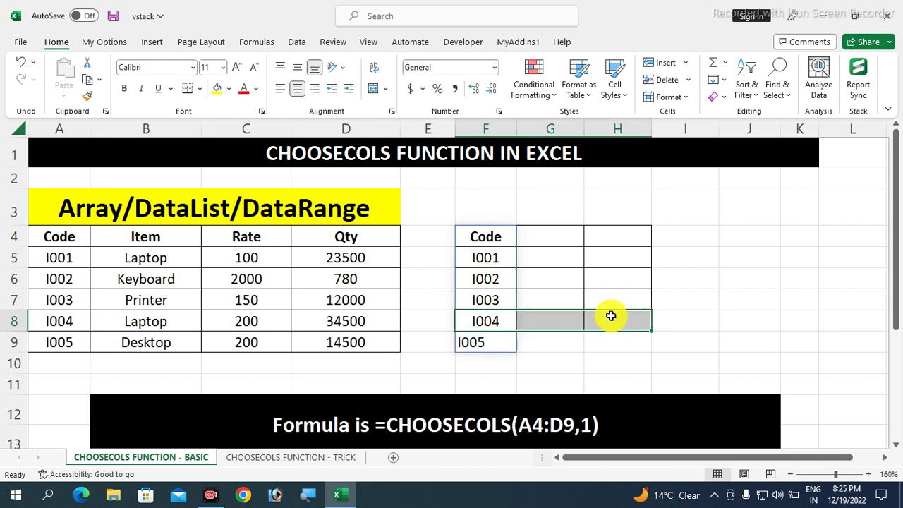
pyautogui.click(88, 95)
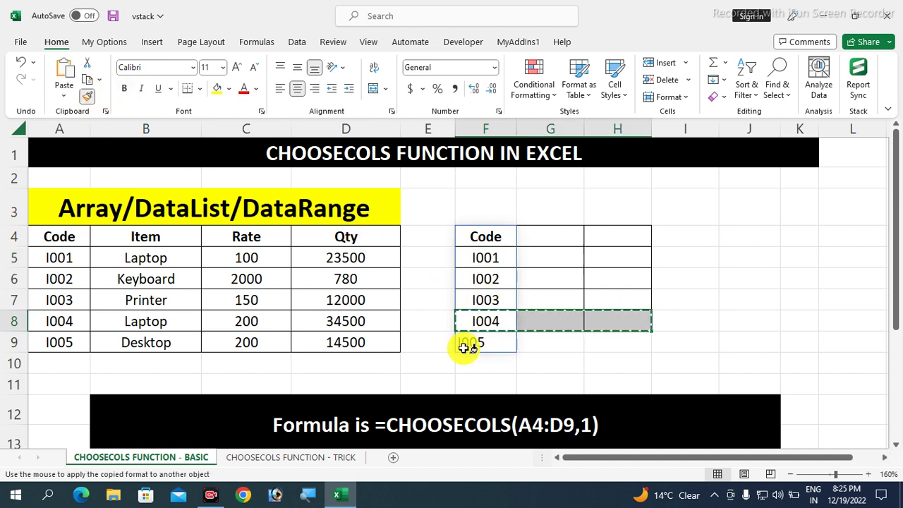
pyautogui.moveTo(468, 345); pyautogui.dragTo(610, 345)
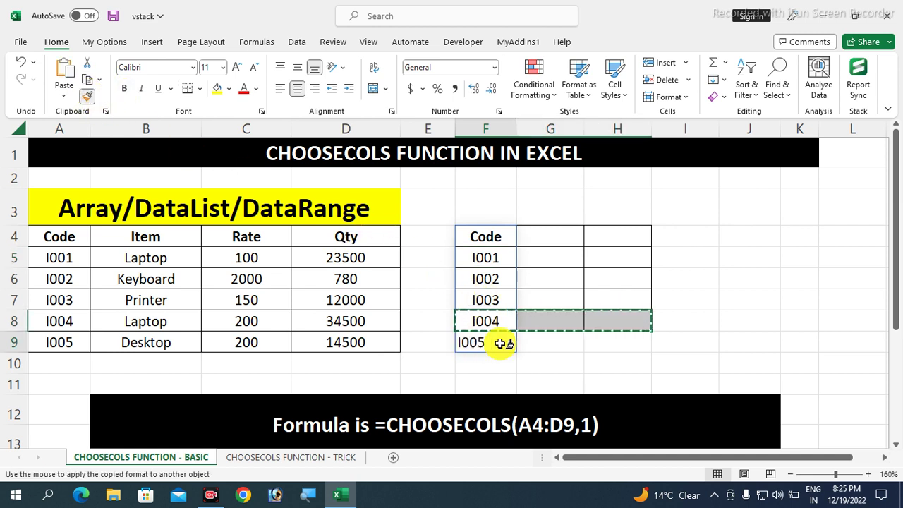
# - Change F4 to =CHOOSECOLS(A4:D9,1,2) so it returns Code and Item
pyautogui.click(485, 237)
pyautogui.doubleClick(486, 237)
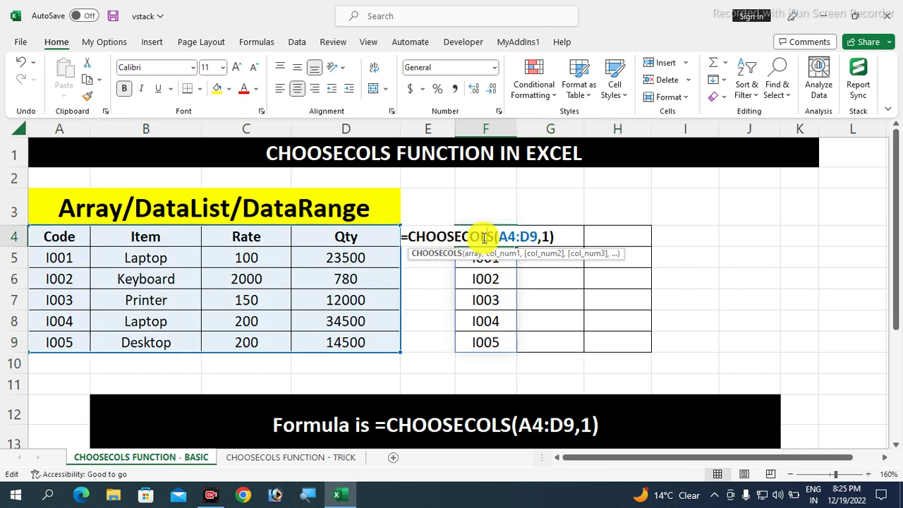
pyautogui.click(550, 237)
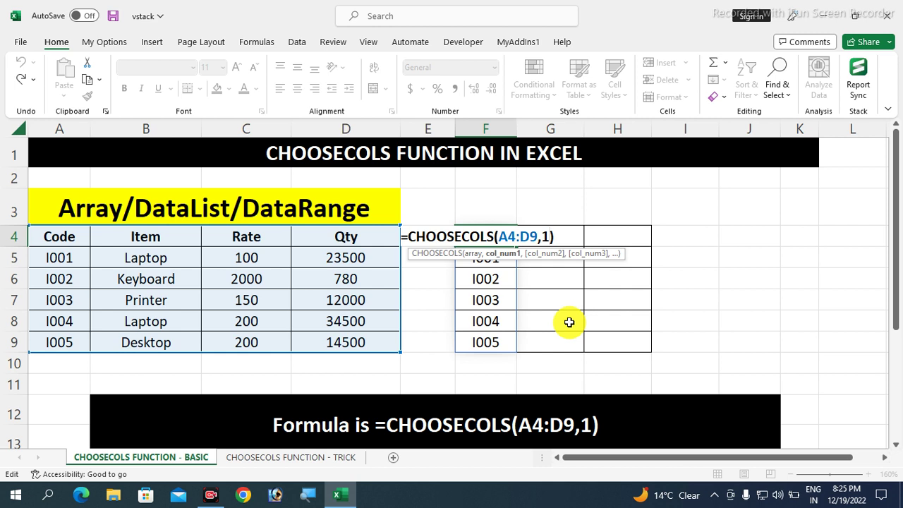
pyautogui.write(',2')
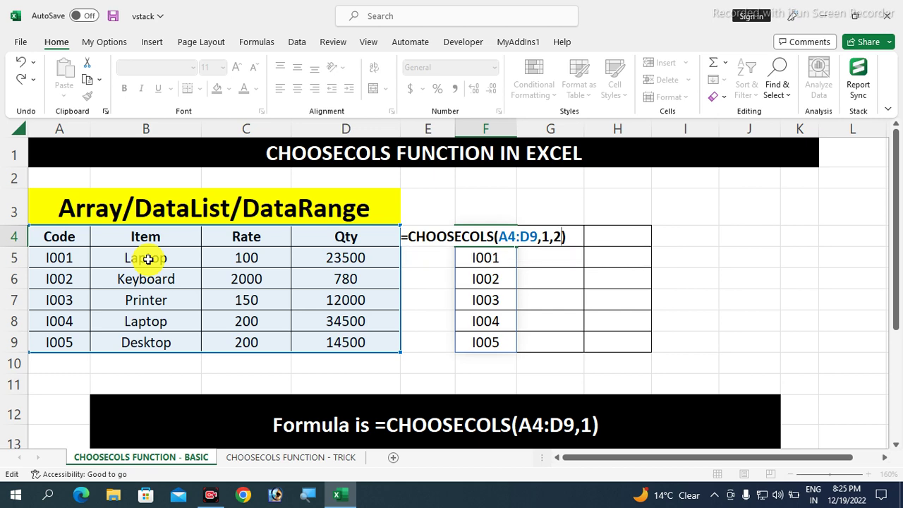
pyautogui.press('Return')
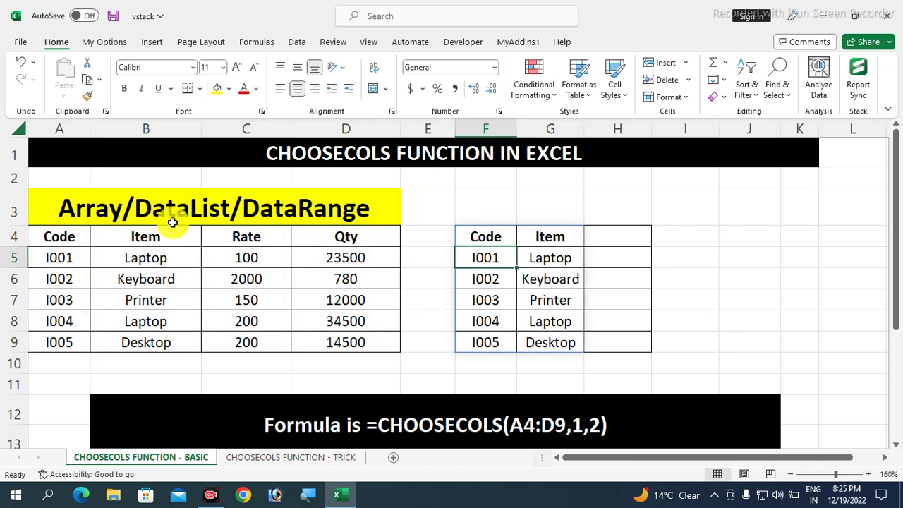
# - Add column 3 to F4's CHOOSECOLS formula to include Rate
pyautogui.doubleClick(494, 237)
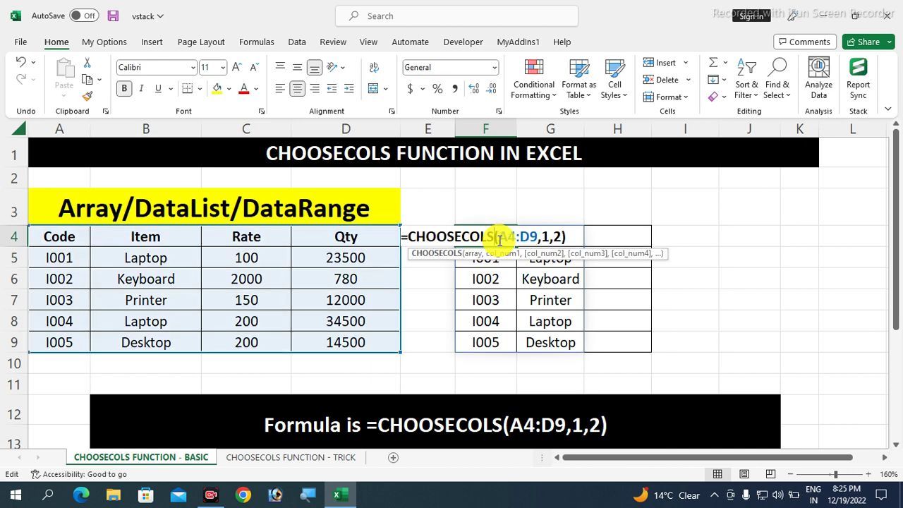
pyautogui.click(566, 237)
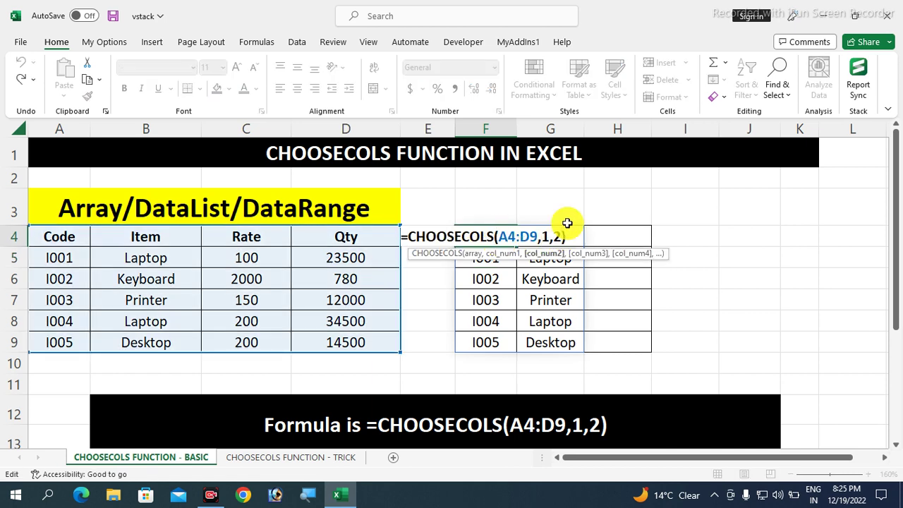
pyautogui.write(',3')
pyautogui.press('Return')
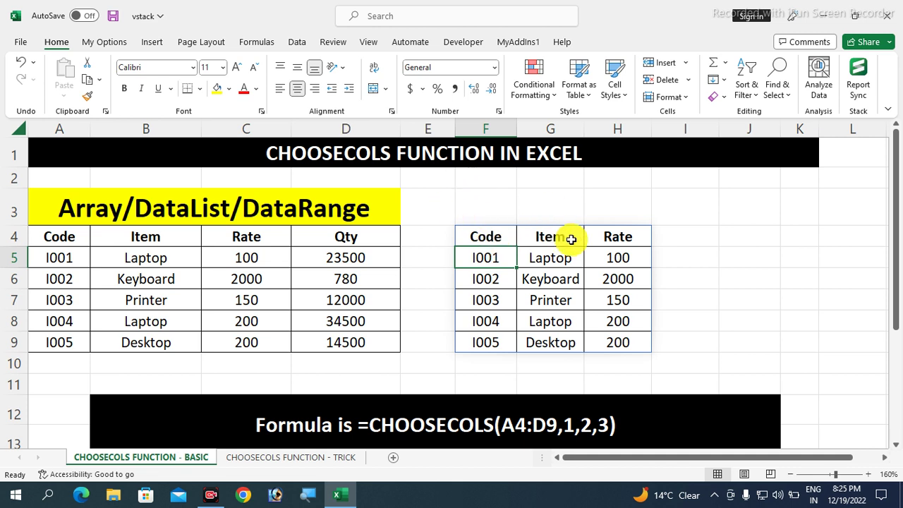
# - Add column 4 for Qty, then select the column numbers 1,2,3,4 for replacement
pyautogui.doubleClick(497, 237)
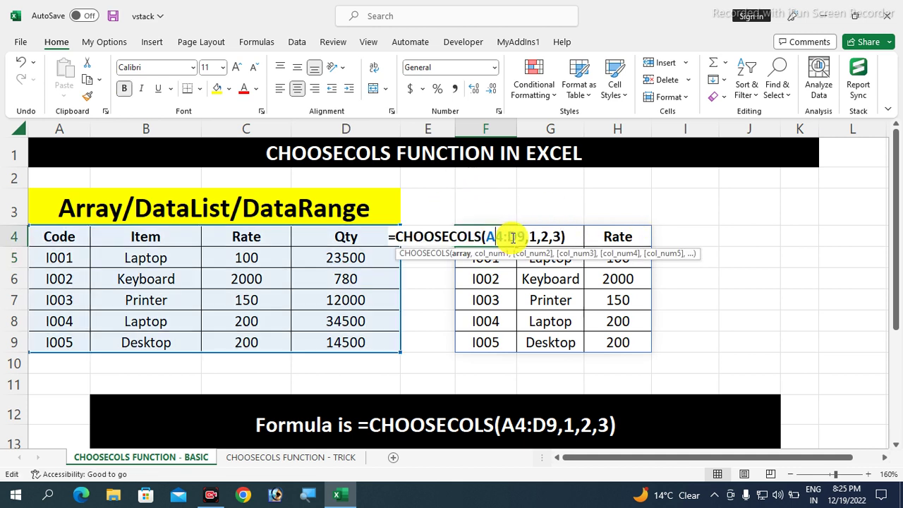
pyautogui.write(',')
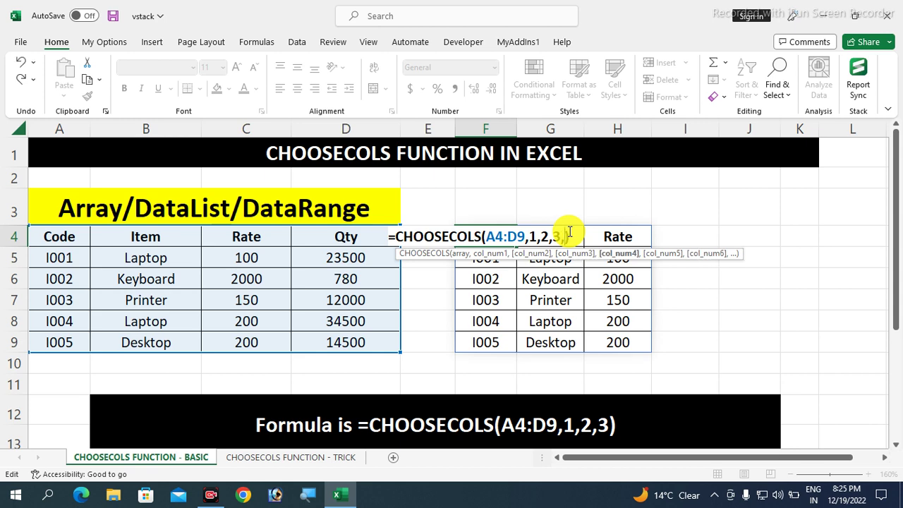
pyautogui.write('4')
pyautogui.press('Return')
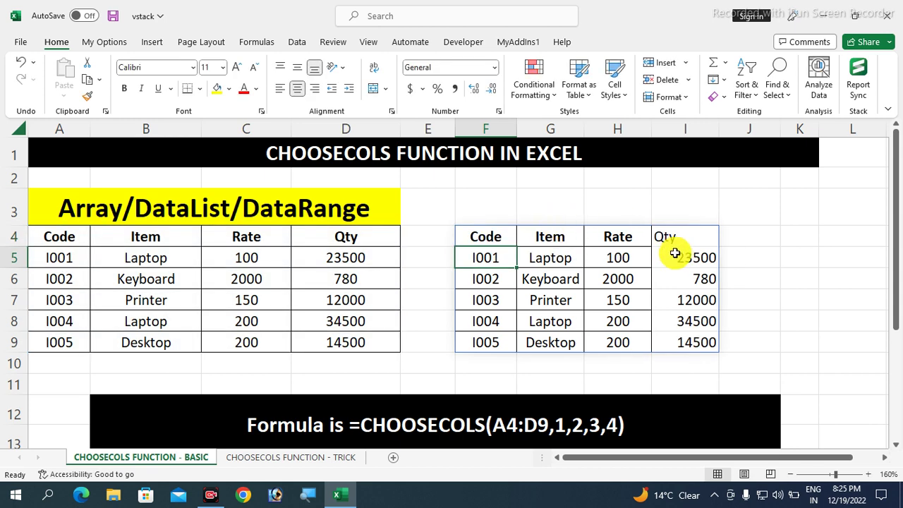
pyautogui.doubleClick(493, 236)
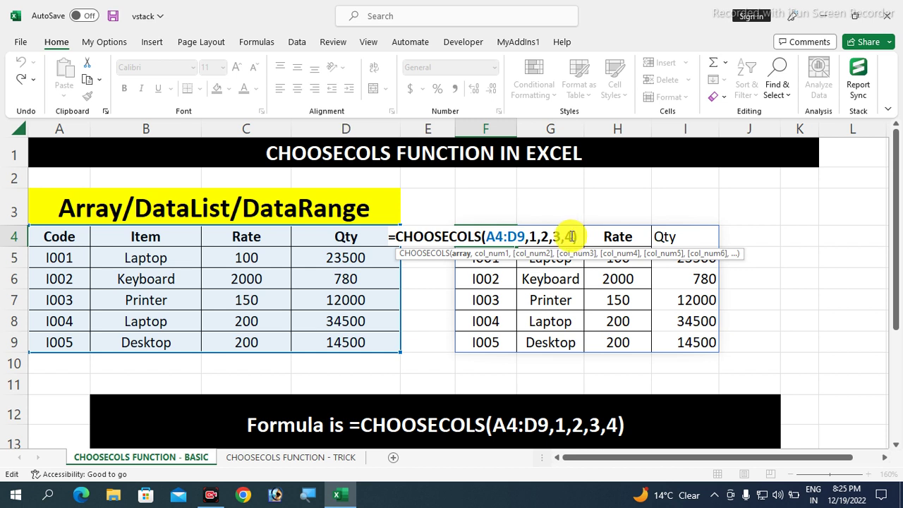
pyautogui.moveTo(575, 237); pyautogui.dragTo(529, 237)
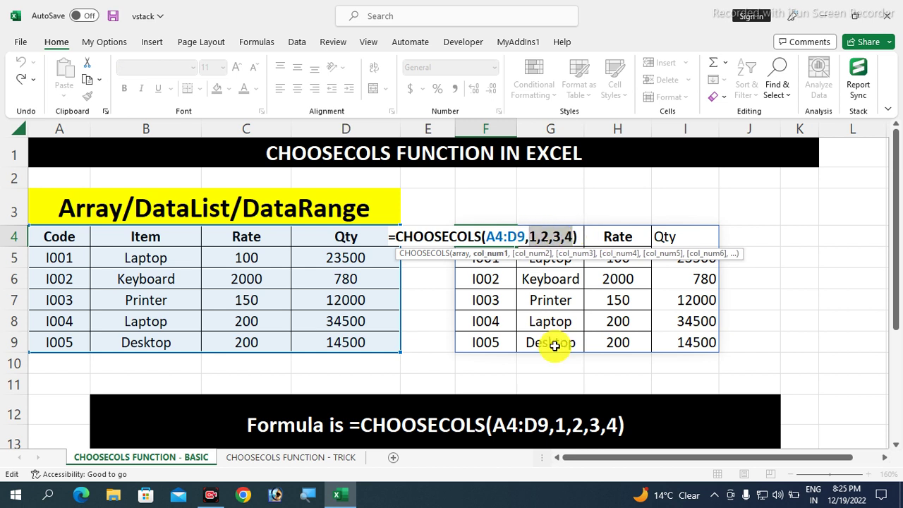
# - Reorder F4's columns to 2,4,3,1 (Item, Qty, Rate, Code) and review the formula
pyautogui.write('2')
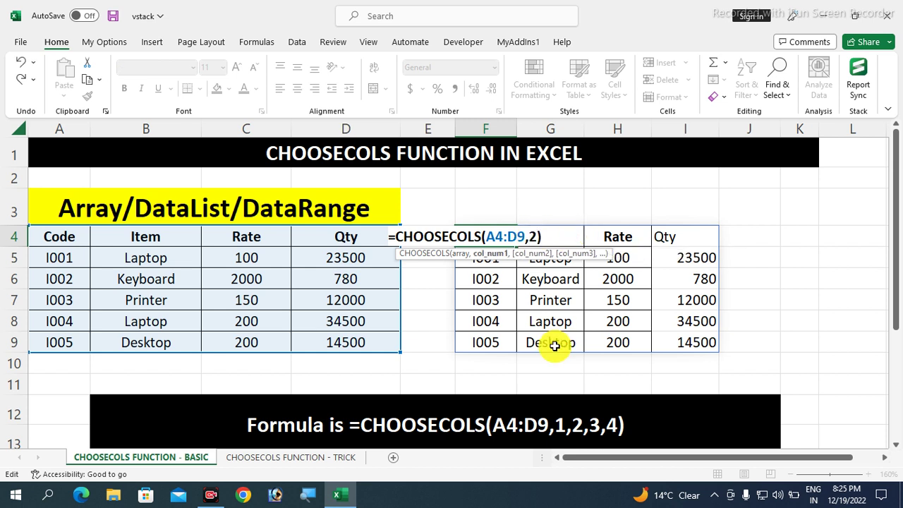
pyautogui.write(',4')
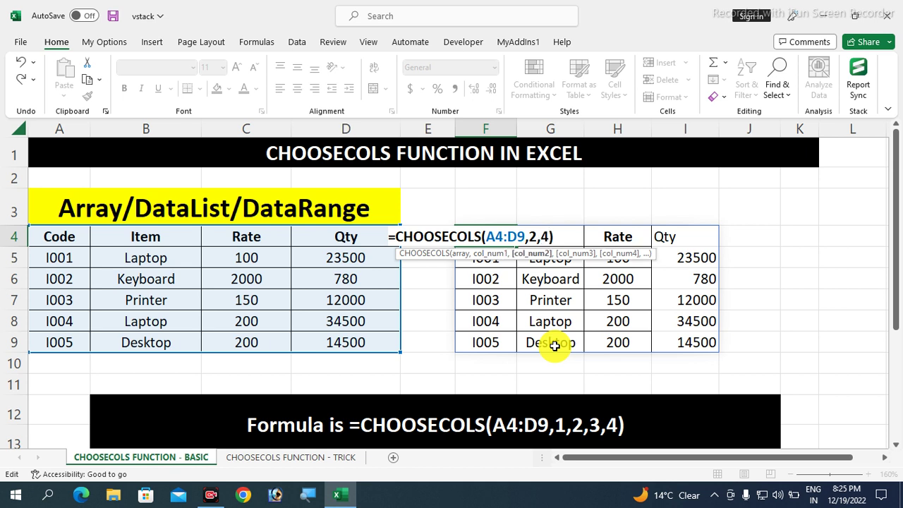
pyautogui.write(',3')
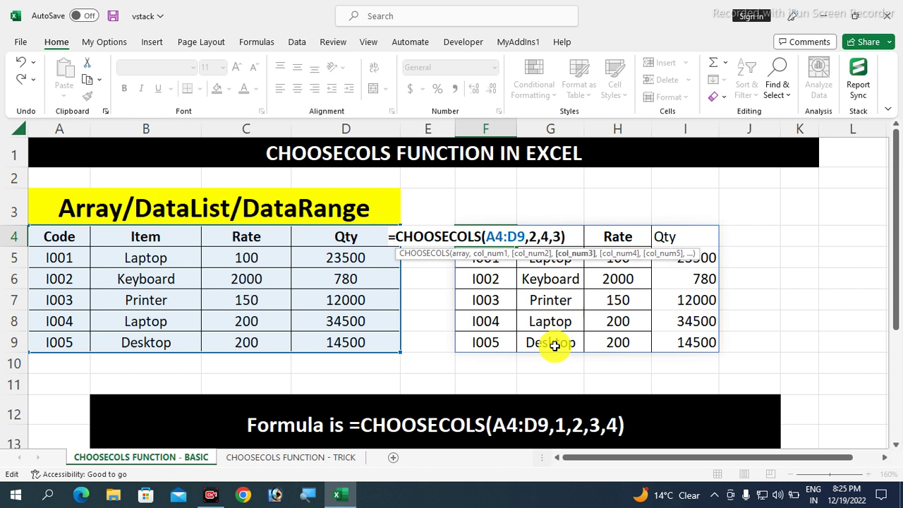
pyautogui.write(',1')
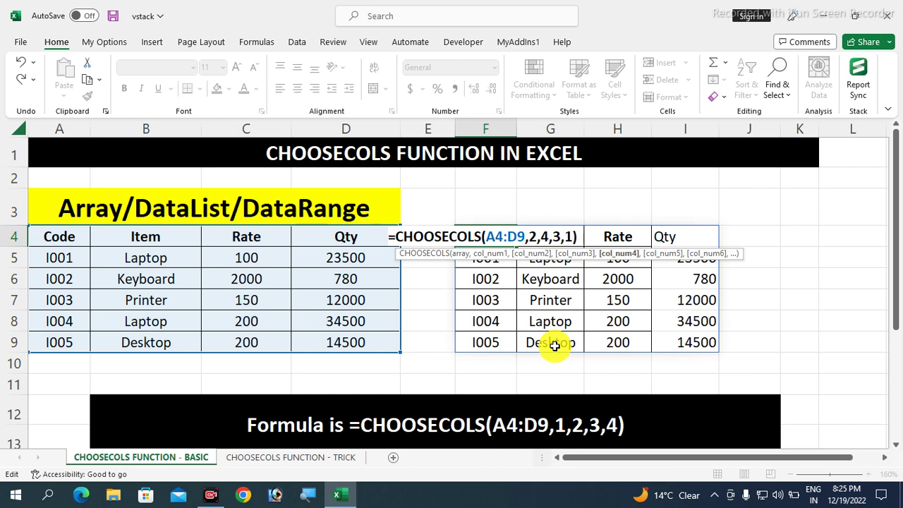
pyautogui.press('Return')
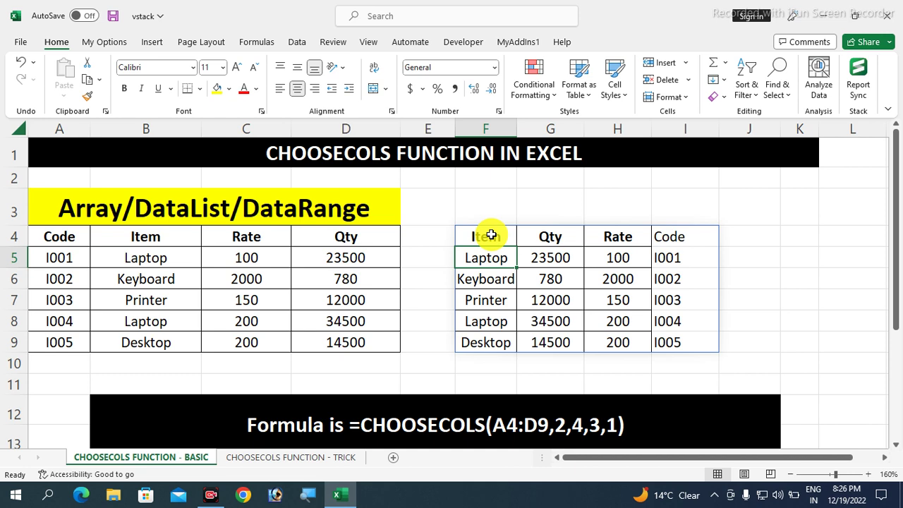
pyautogui.doubleClick(491, 237)
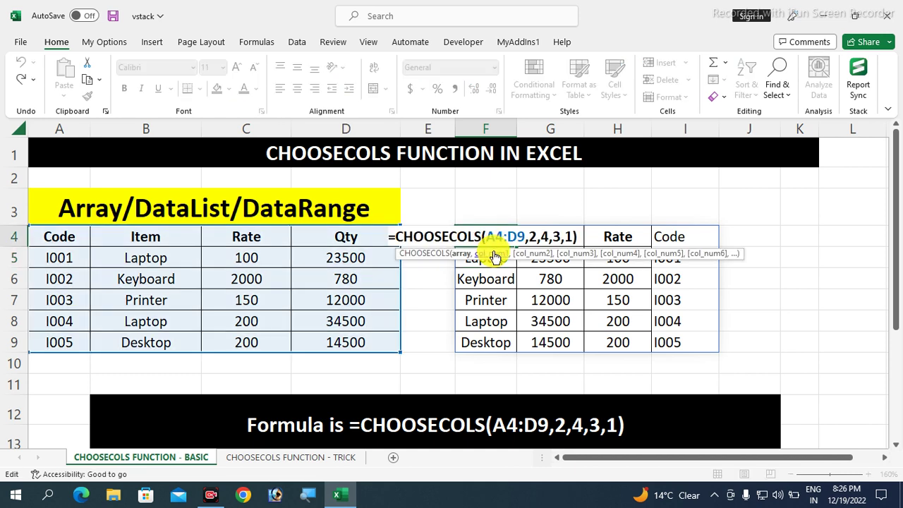
pyautogui.click(76, 210)
pyautogui.moveTo(158, 250); pyautogui.dragTo(238, 307)
pyautogui.press('Escape')
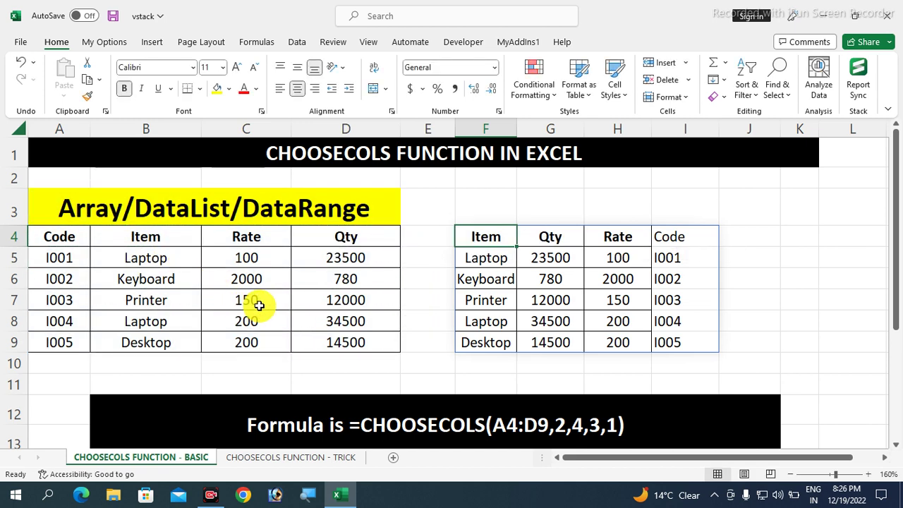
# - Review the F4 formula once more, then go to the CHOOSECOLS FUNCTION - TRICK sheet
pyautogui.doubleClick(488, 237)
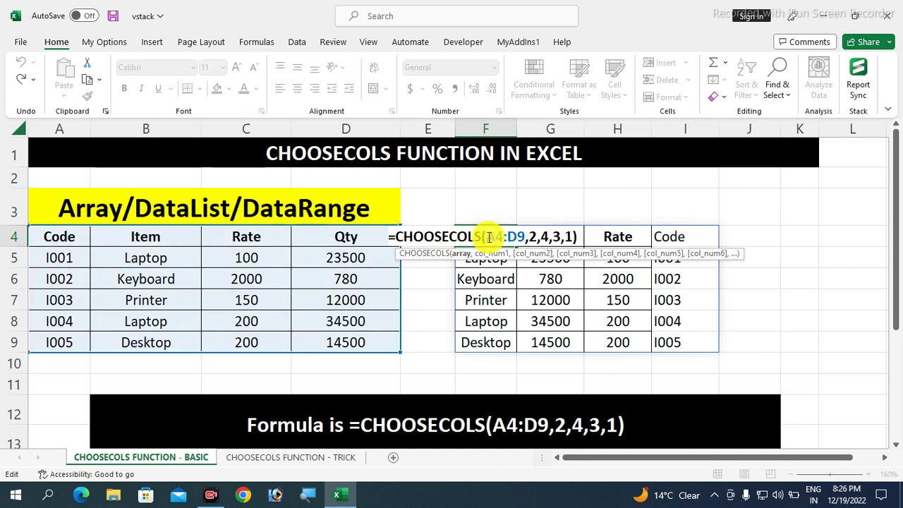
pyautogui.click(477, 212)
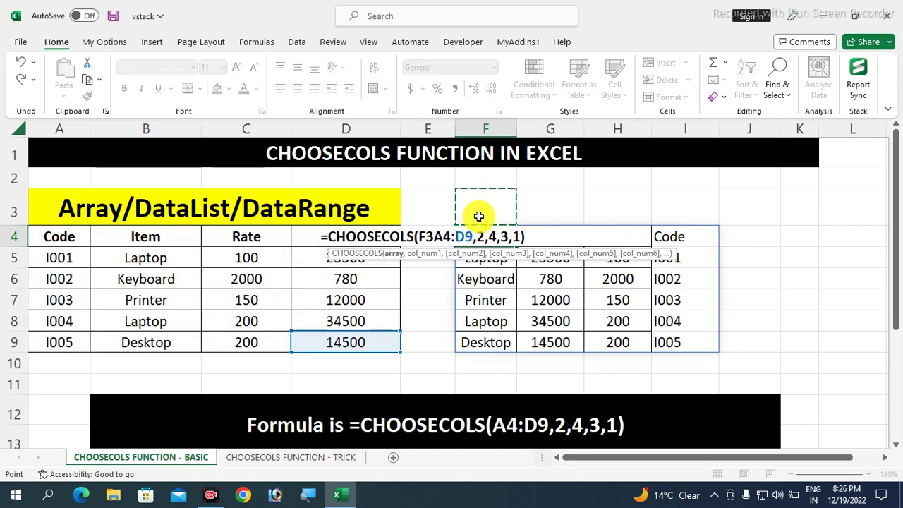
pyautogui.press('Escape')
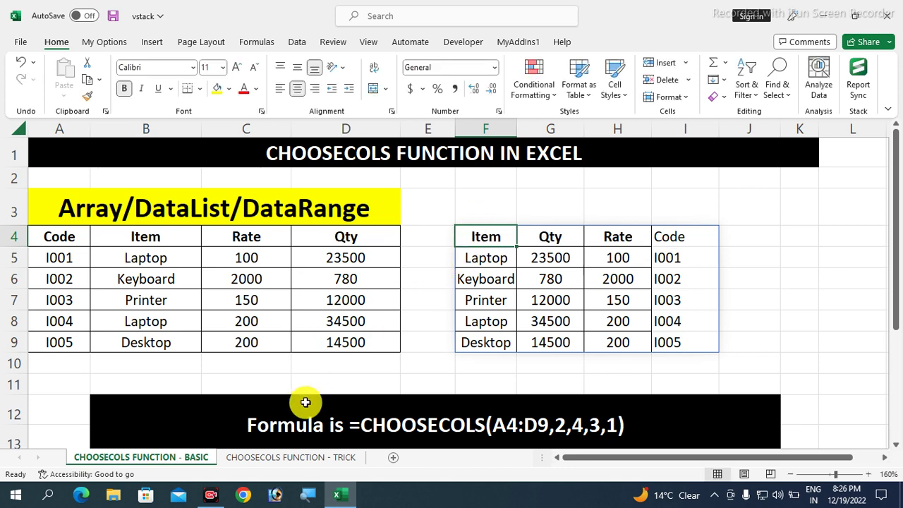
pyautogui.click(301, 456)
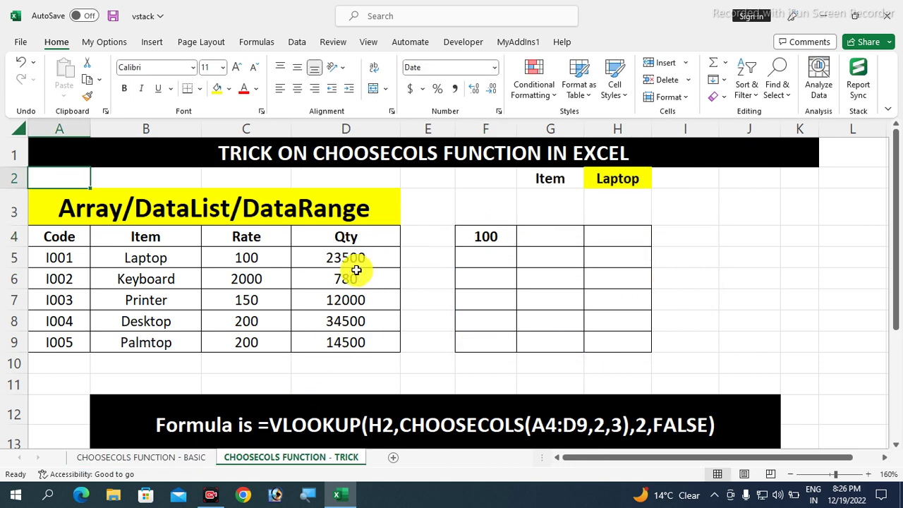
# - Review the trick sheet: output cell F4, Laptop in H2, and the source headers and columns
pyautogui.click(500, 232)
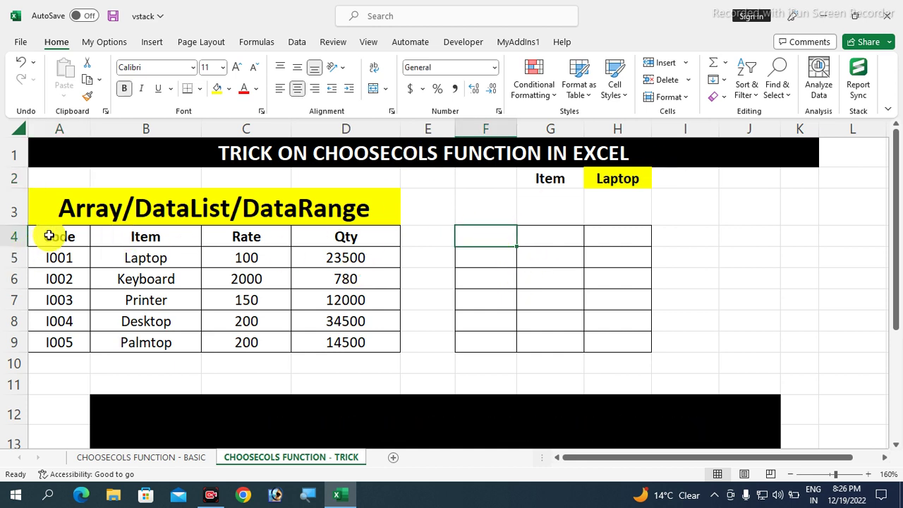
pyautogui.moveTo(49, 234)
pyautogui.mouseDown()
pyautogui.moveTo(154, 262)
pyautogui.moveTo(325, 335)
pyautogui.mouseUp()
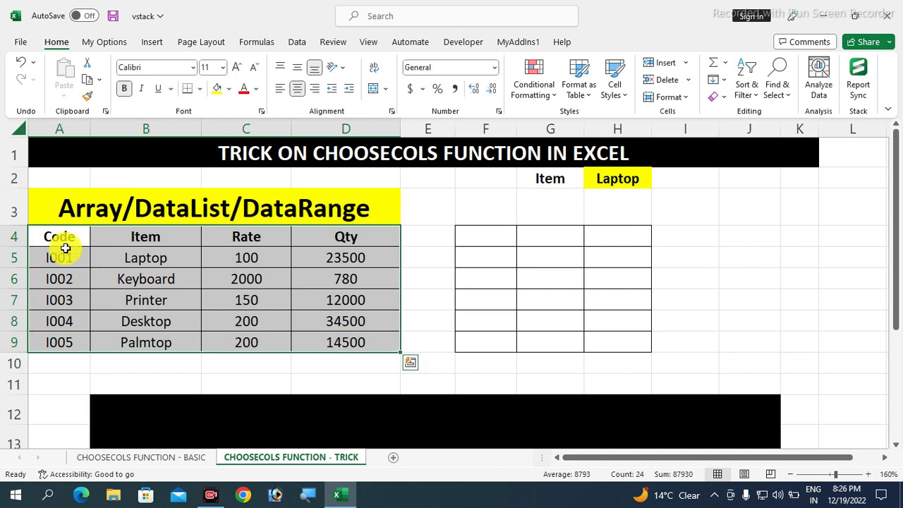
pyautogui.click(604, 184)
pyautogui.click(471, 240)
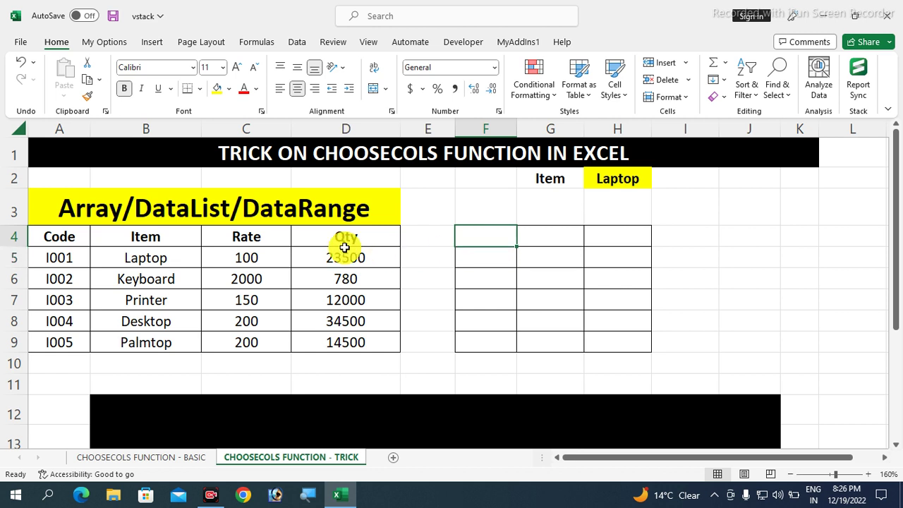
pyautogui.click(272, 240)
pyautogui.click(373, 239)
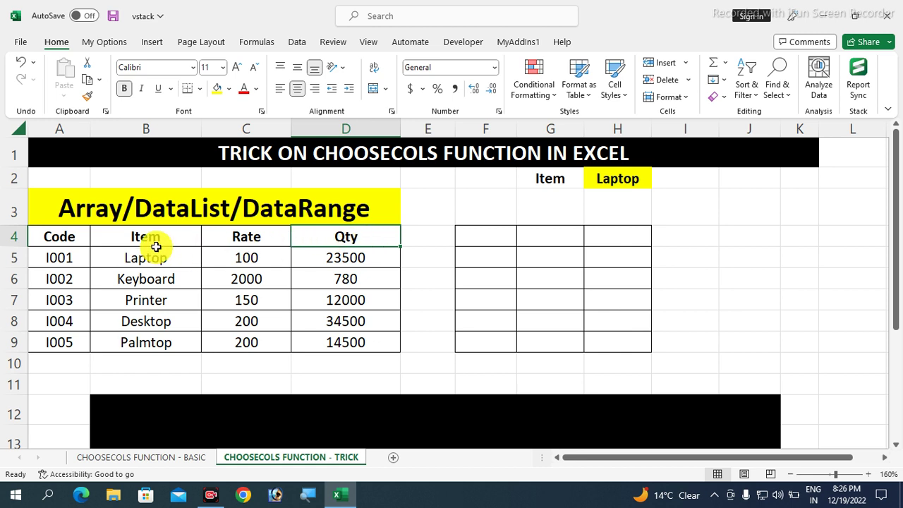
pyautogui.moveTo(71, 240); pyautogui.dragTo(72, 339)
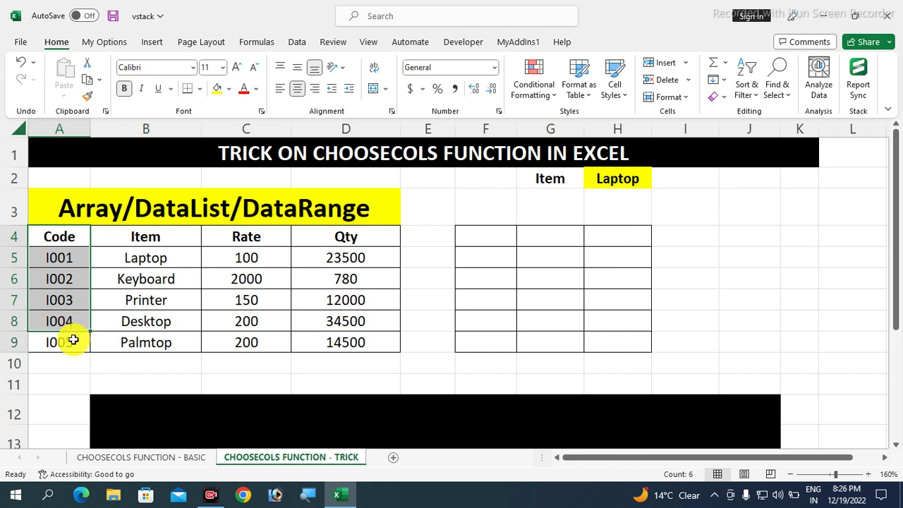
pyautogui.moveTo(185, 237); pyautogui.dragTo(181, 342)
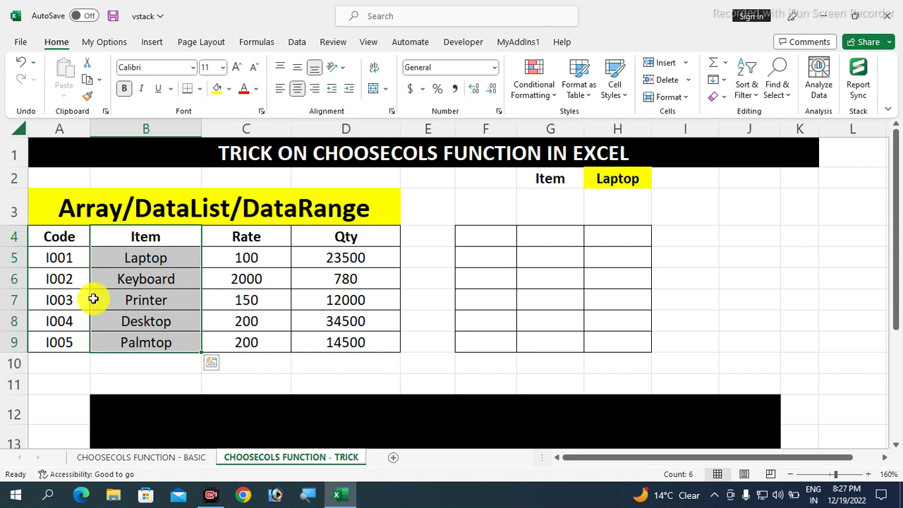
# - Select the whole source table A4:D9, then the Code and Item columns
pyautogui.moveTo(67, 240); pyautogui.dragTo(145, 237)
pyautogui.moveTo(268, 280); pyautogui.dragTo(347, 343)
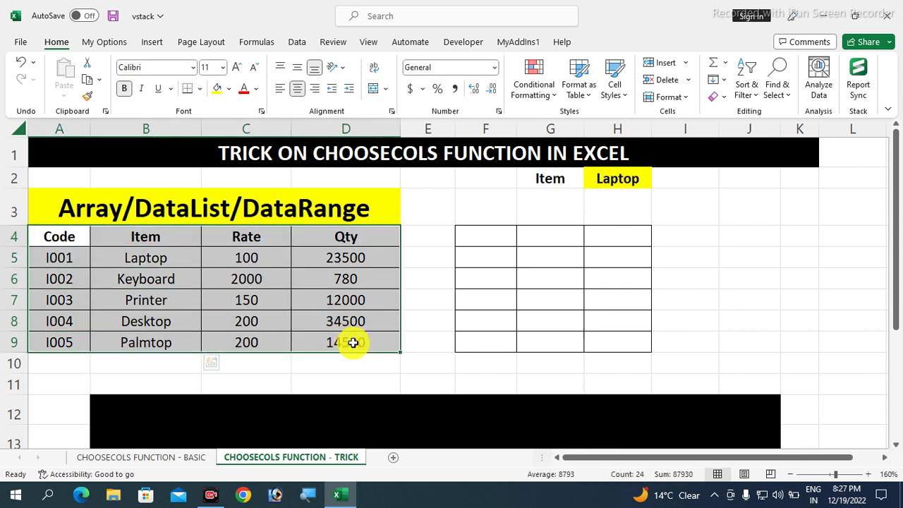
pyautogui.moveTo(64, 235); pyautogui.dragTo(68, 322)
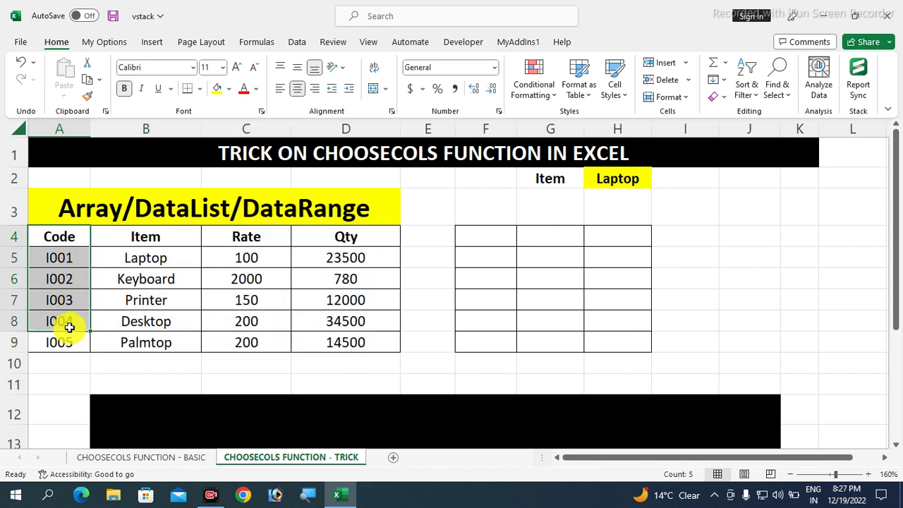
pyautogui.click(174, 246)
pyautogui.moveTo(174, 245); pyautogui.dragTo(170, 342)
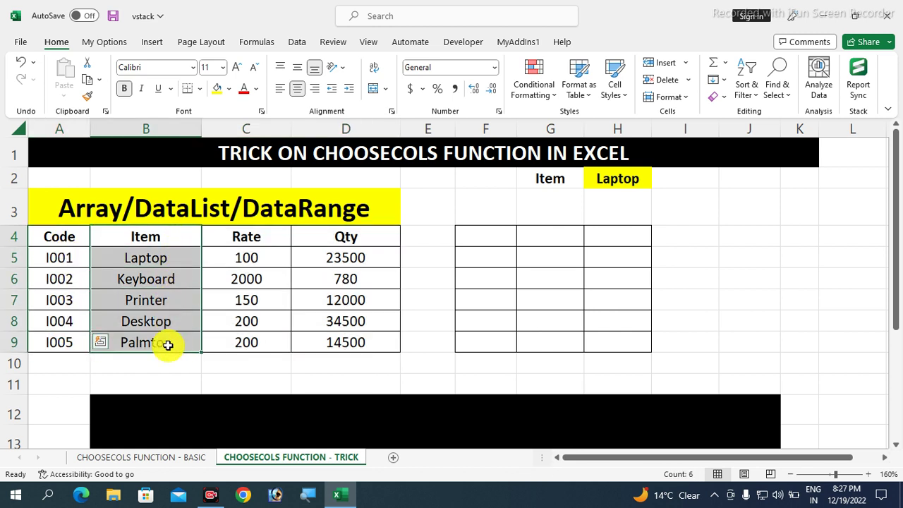
# - Enter =CHOOSECOLS(A4:D9,2,3,4) in F4, spilling Item, Rate and Qty into F4:H9
pyautogui.click(469, 238)
pyautogui.write('=')
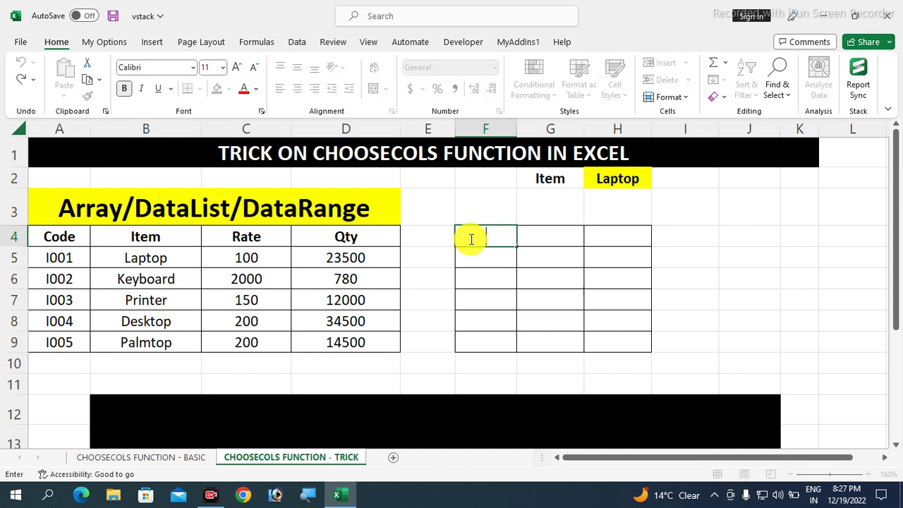
pyautogui.write('CHOOSE')
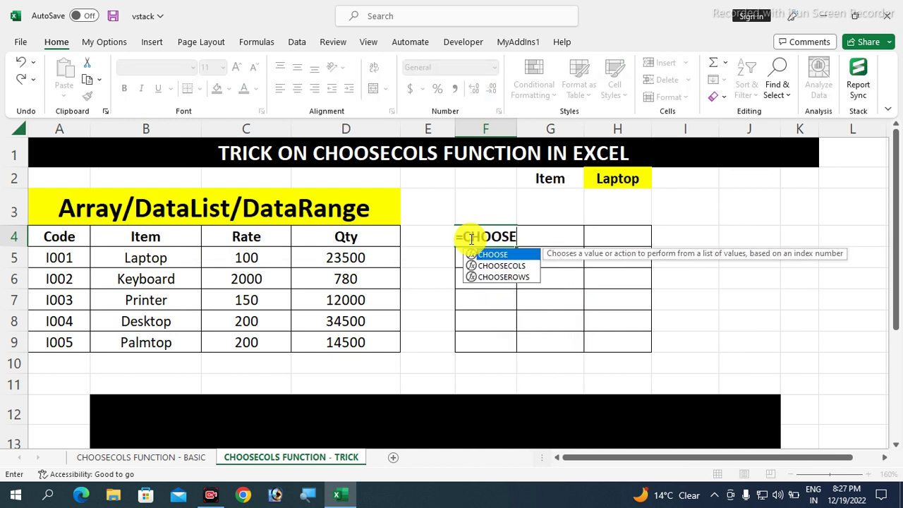
pyautogui.write('COLS(')
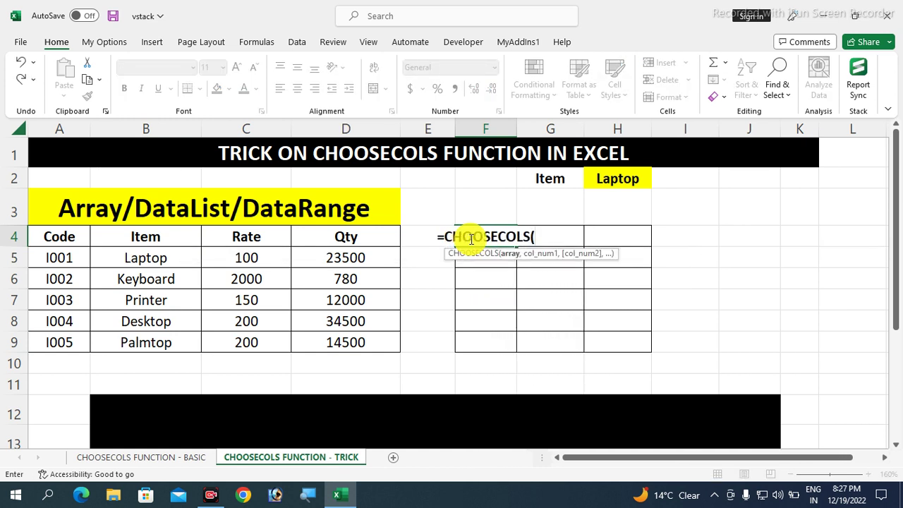
pyautogui.moveTo(61, 237); pyautogui.dragTo(360, 347)
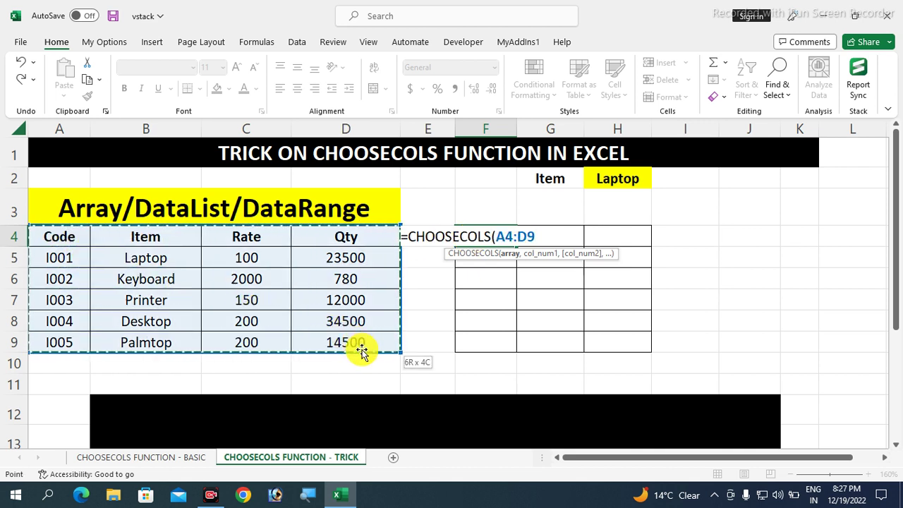
pyautogui.write(',')
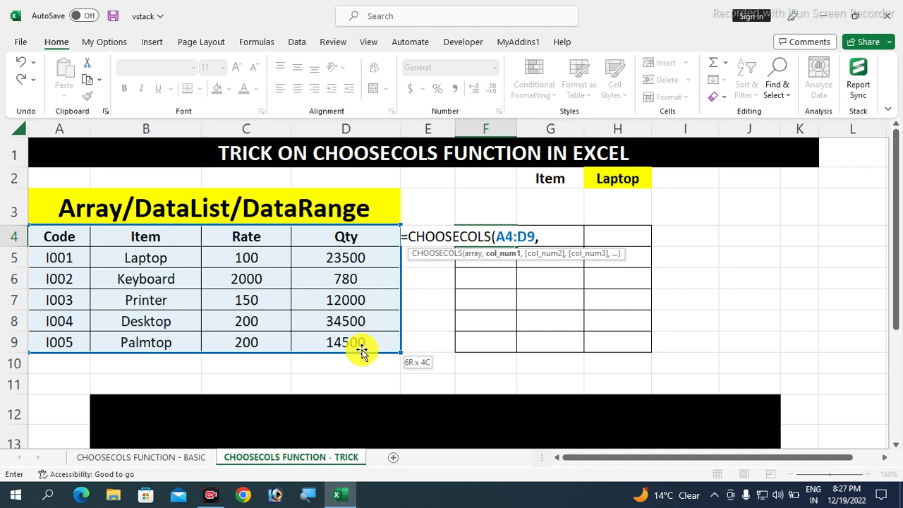
pyautogui.write('2')
pyautogui.write(',3')
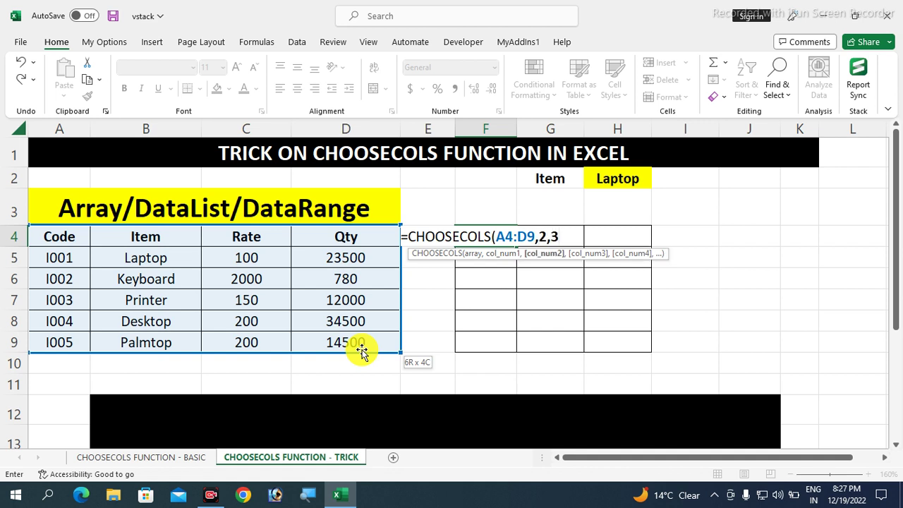
pyautogui.write(',4')
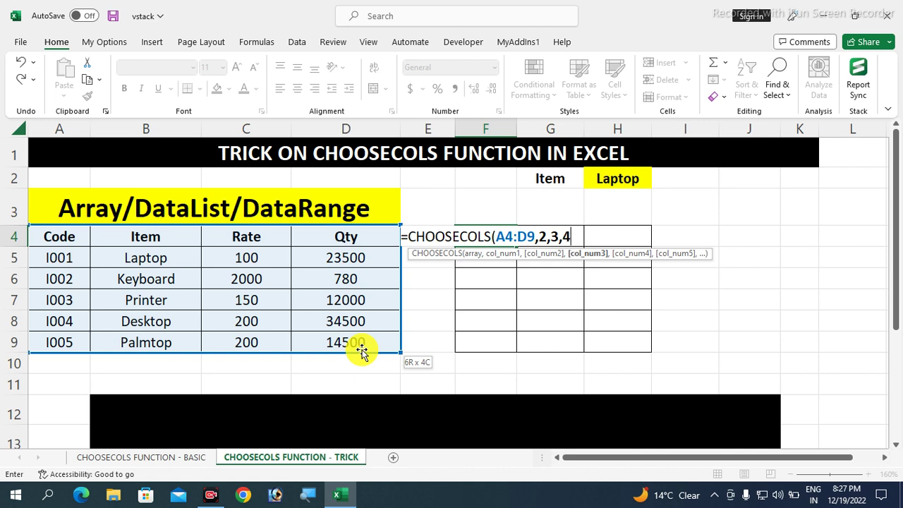
pyautogui.write(')')
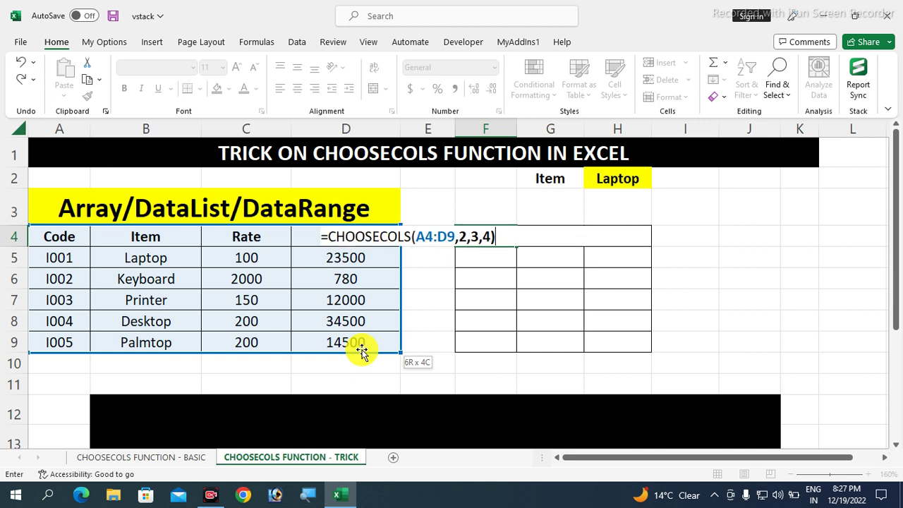
pyautogui.press('Return')
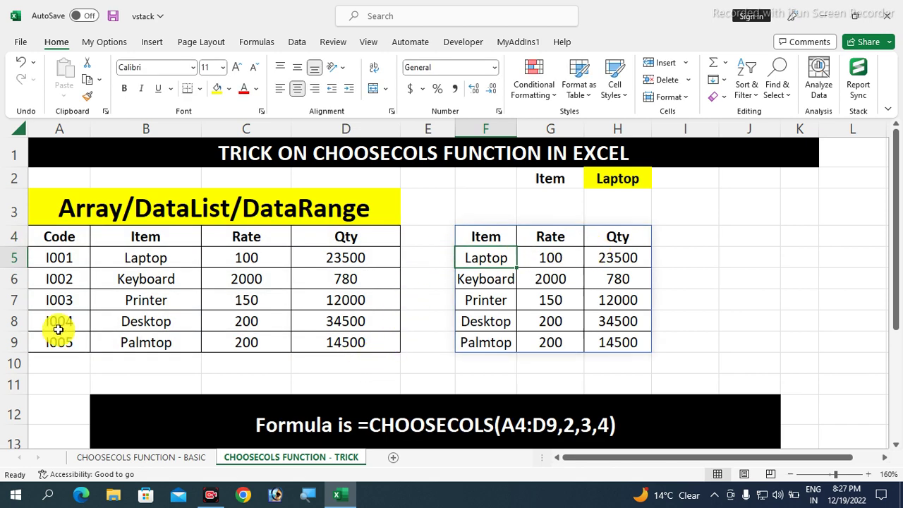
pyautogui.moveTo(151, 239); pyautogui.dragTo(149, 344)
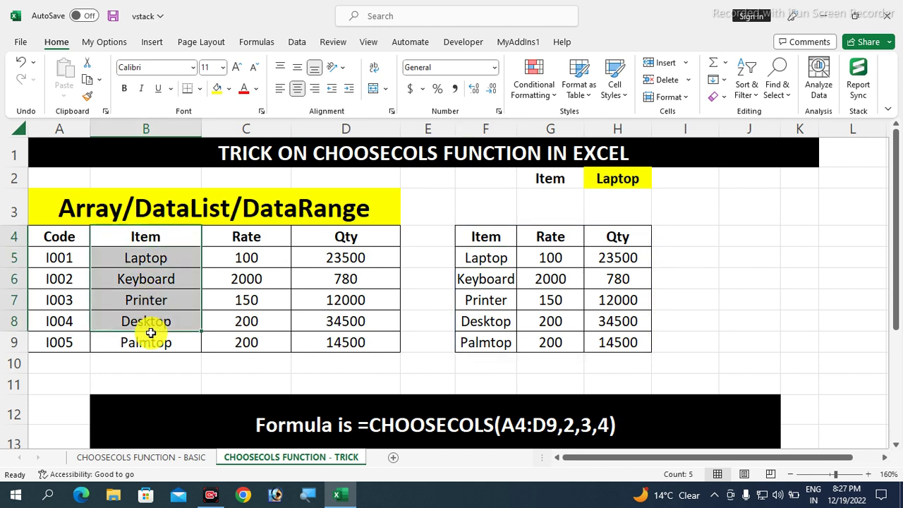
pyautogui.moveTo(492, 239); pyautogui.dragTo(620, 344)
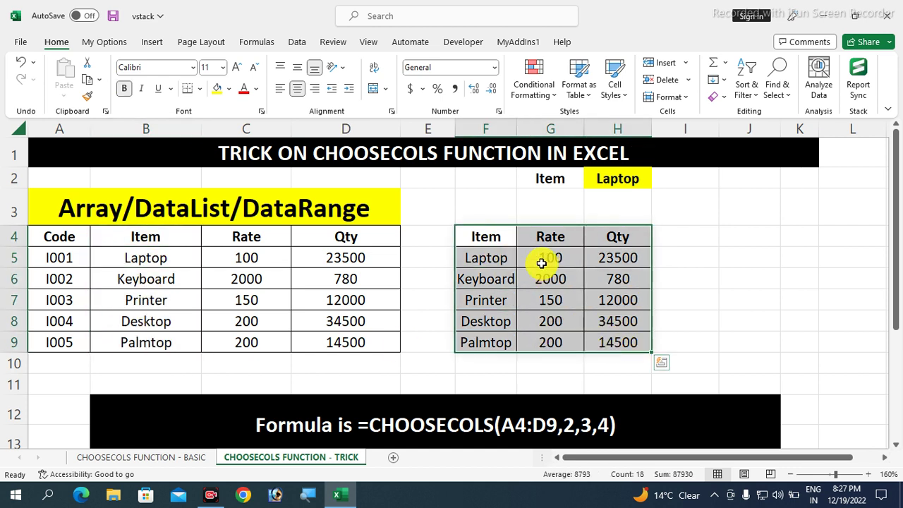
# - Wrap F4 as =VLOOKUP(H2,CHOOSECOLS(A4:D9,2,3,4),2,FALSE) to return Laptop's 100
pyautogui.doubleClick(499, 236)
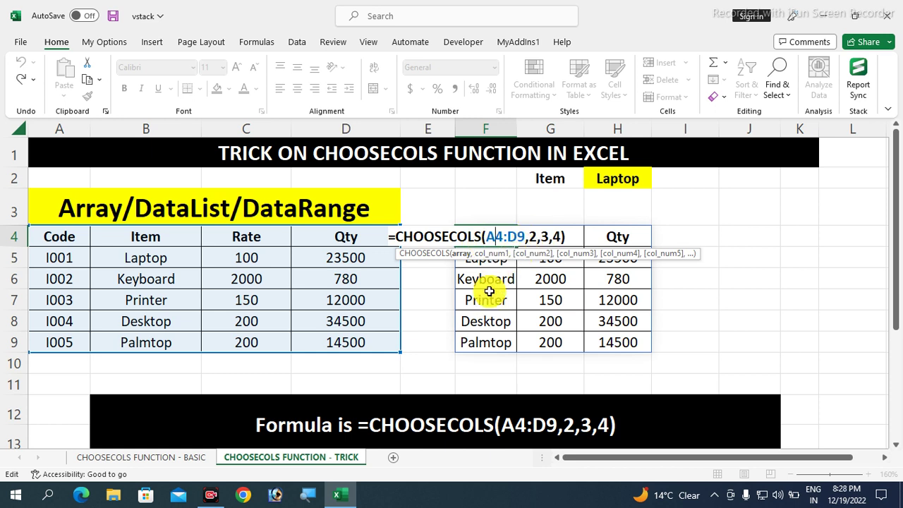
pyautogui.click(396, 237)
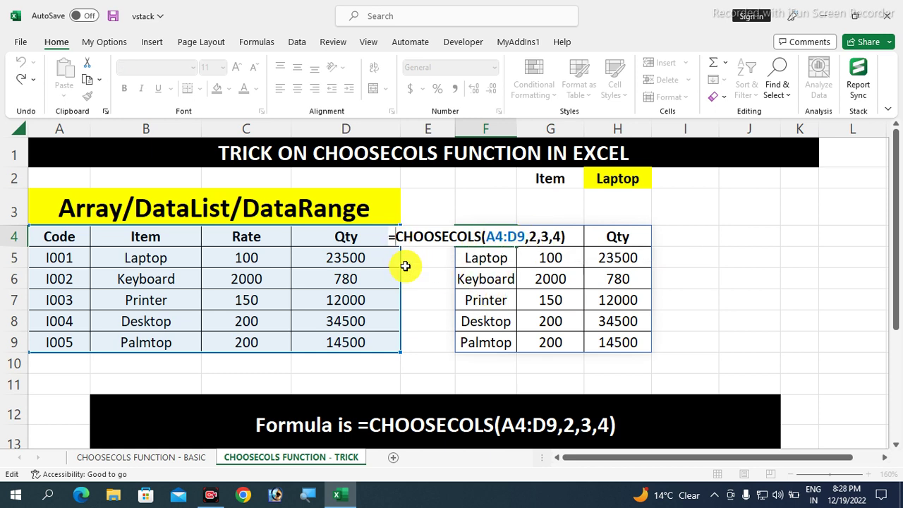
pyautogui.press('Right')
pyautogui.write('VLOOKUP')
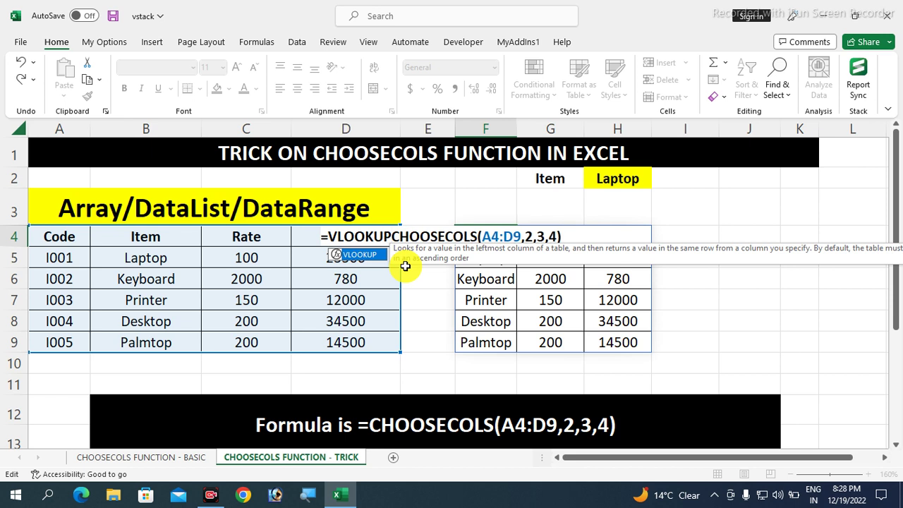
pyautogui.write('(')
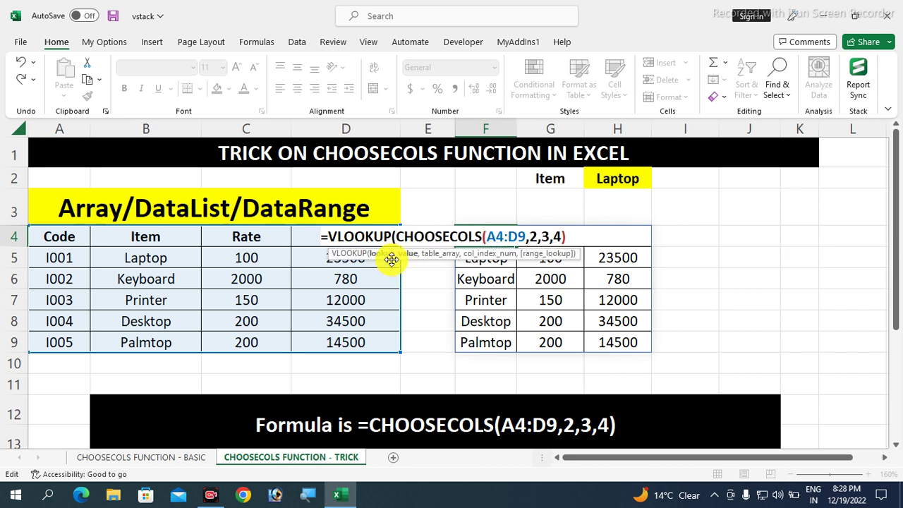
pyautogui.click(616, 180)
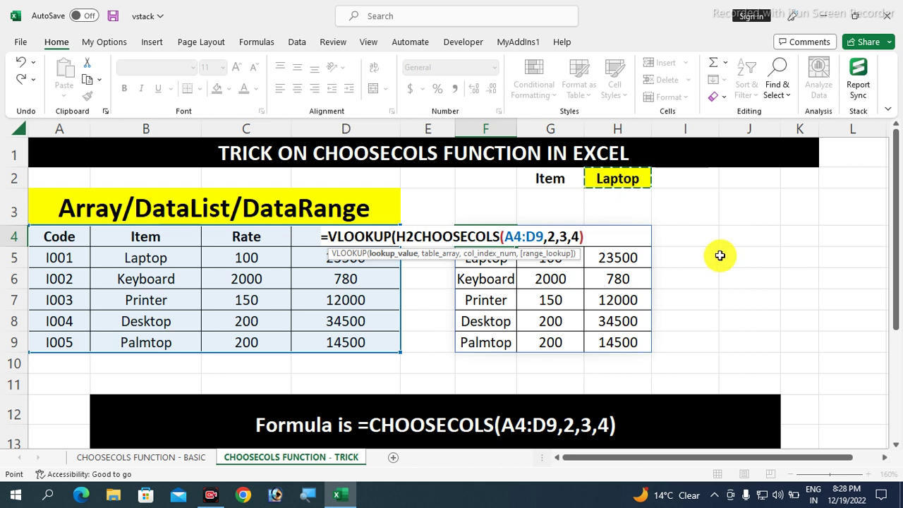
pyautogui.write(',')
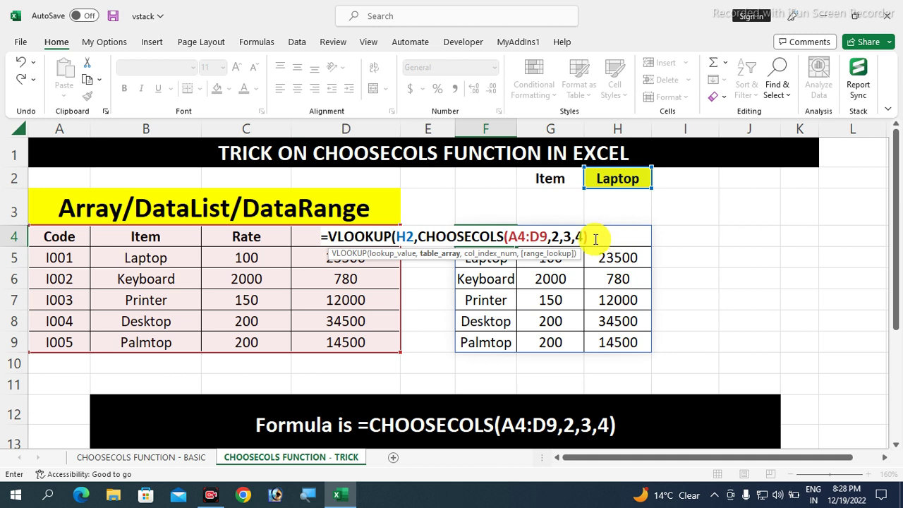
pyautogui.write(',')
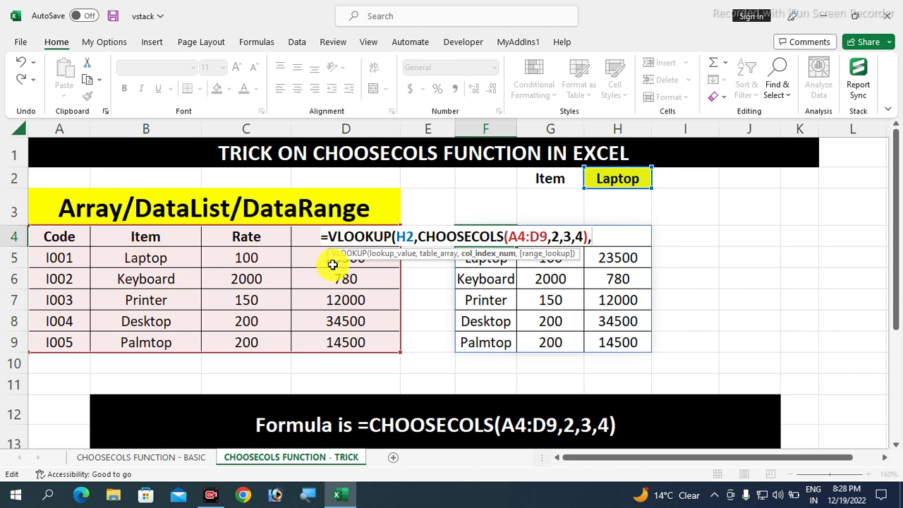
pyautogui.write('2')
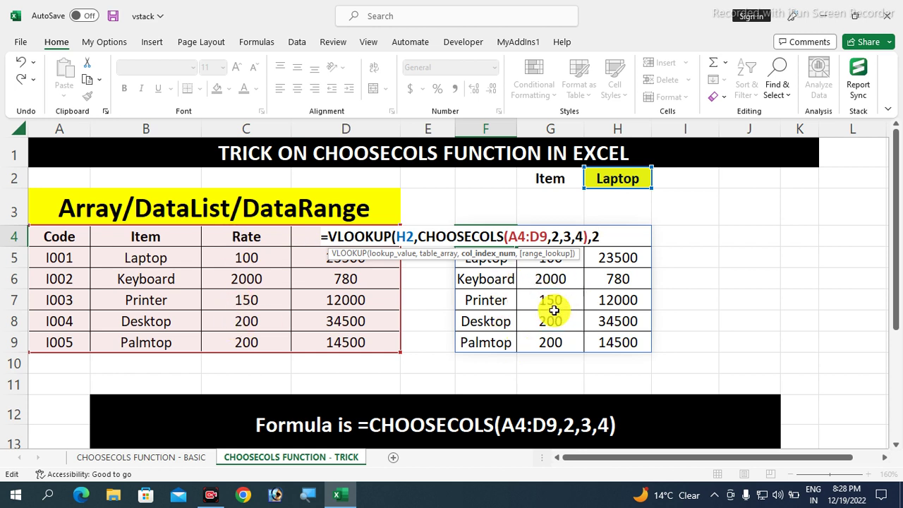
pyautogui.write(',FALSE')
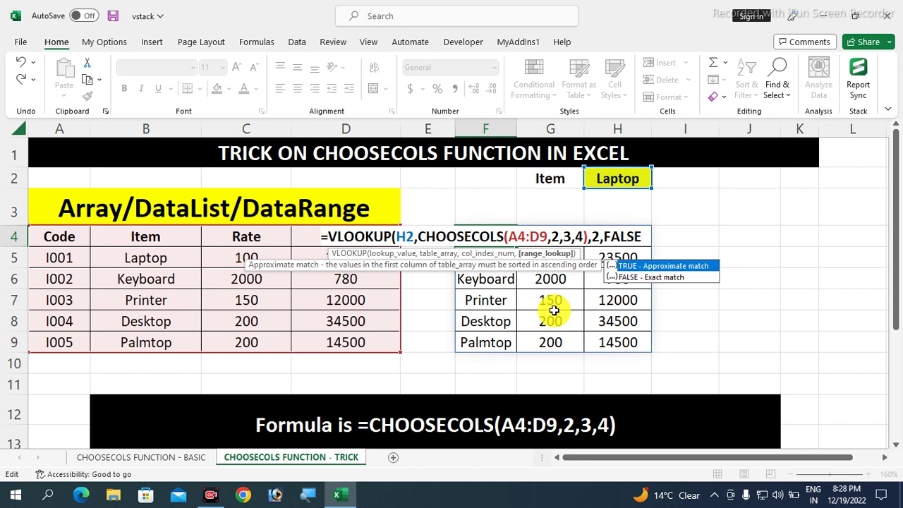
pyautogui.write(')')
pyautogui.press('Return')
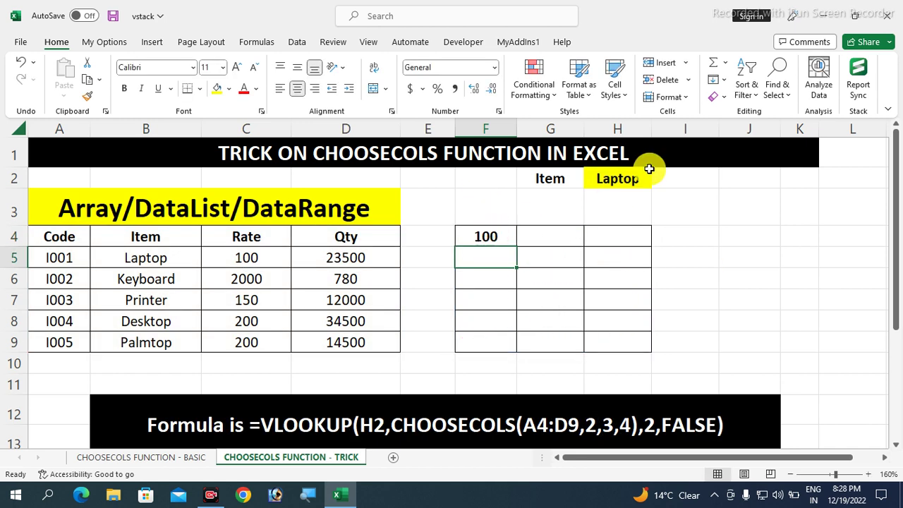
# - Rename headers C4 and D4 to QTY and RATE
pyautogui.click(619, 182)
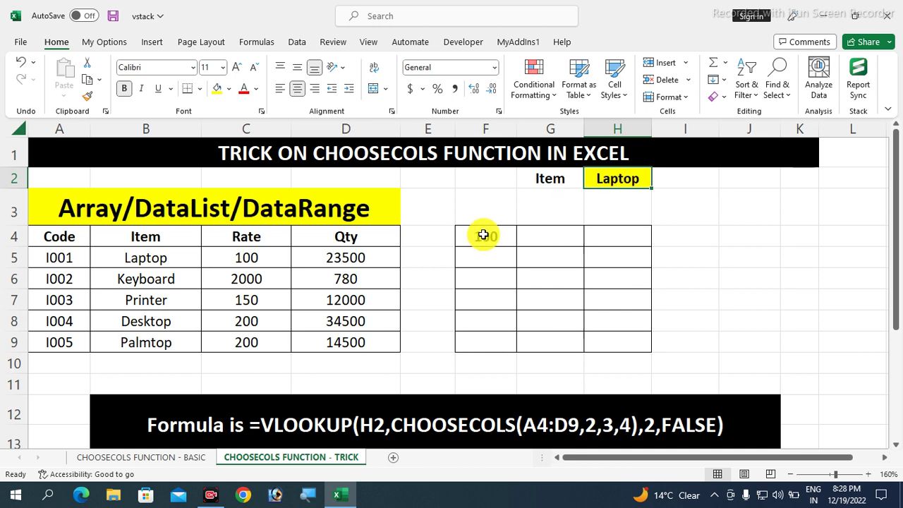
pyautogui.click(242, 260)
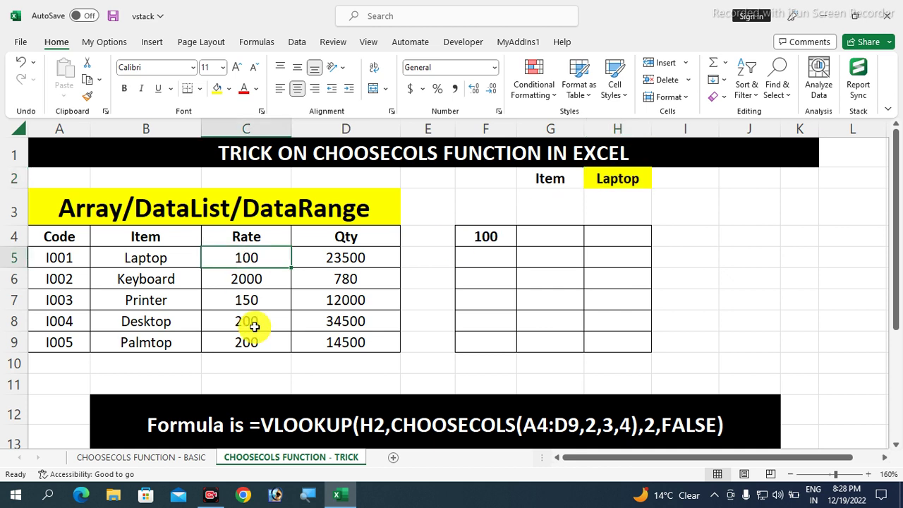
pyautogui.write('1')
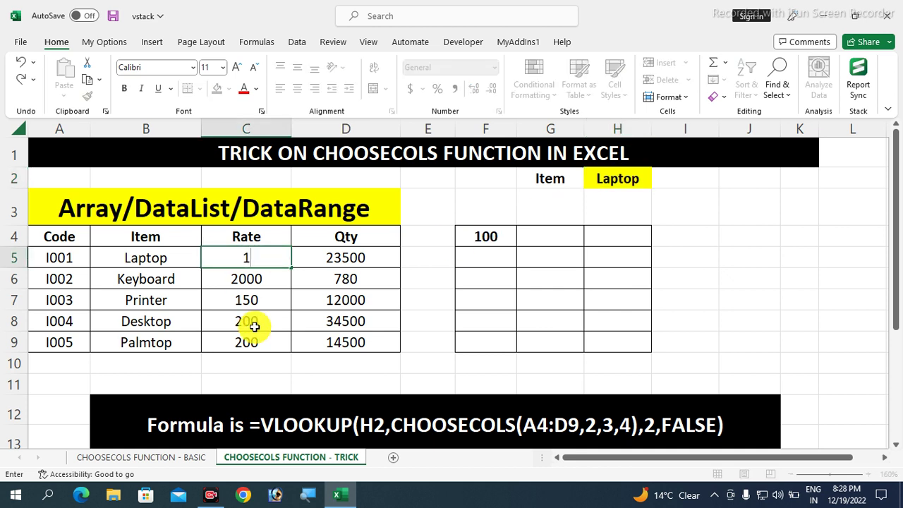
pyautogui.press('Escape')
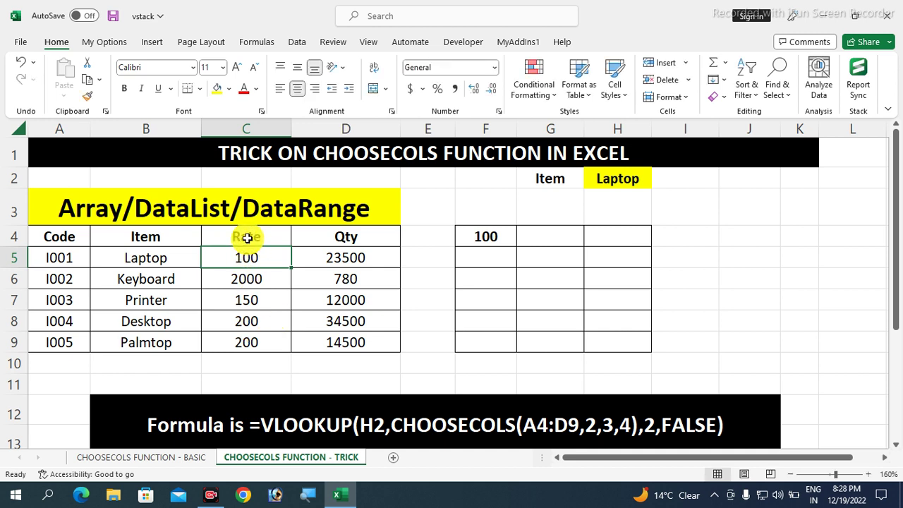
pyautogui.click(247, 238)
pyautogui.write('qty')
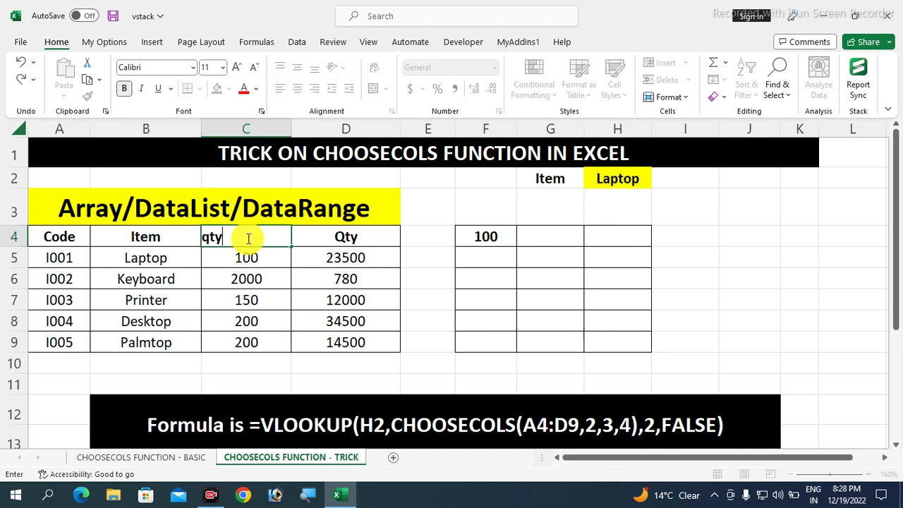
pyautogui.press('BackSpace')
pyautogui.press('BackSpace')
pyautogui.press('BackSpace')
pyautogui.write('QT')
pyautogui.write('Y')
pyautogui.press('Tab')
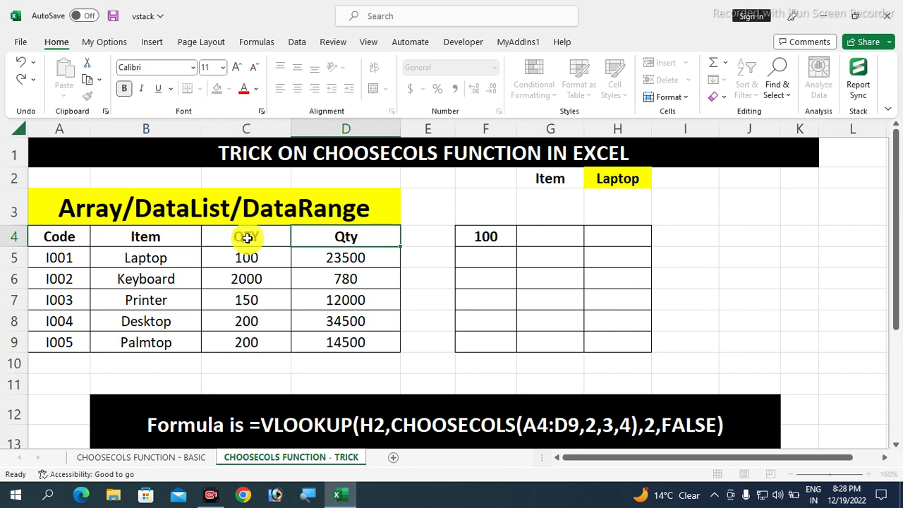
pyautogui.write('RATE')
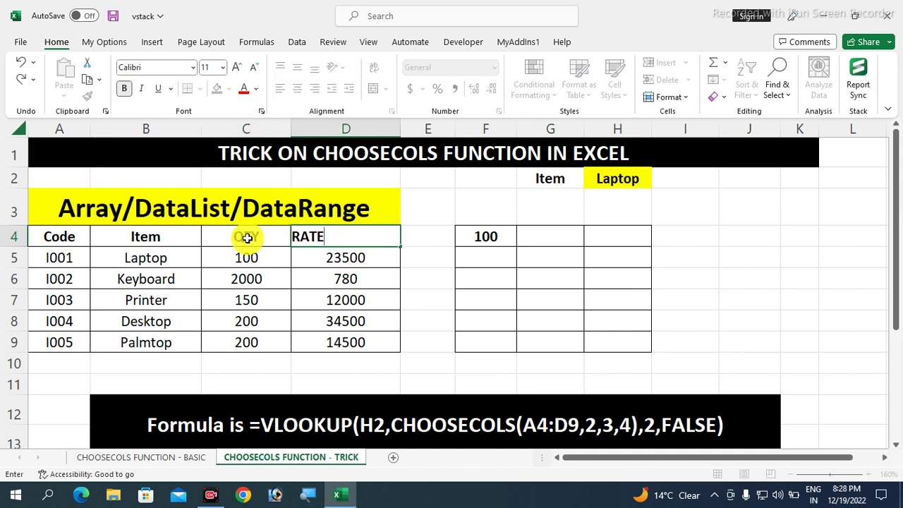
pyautogui.click(490, 237)
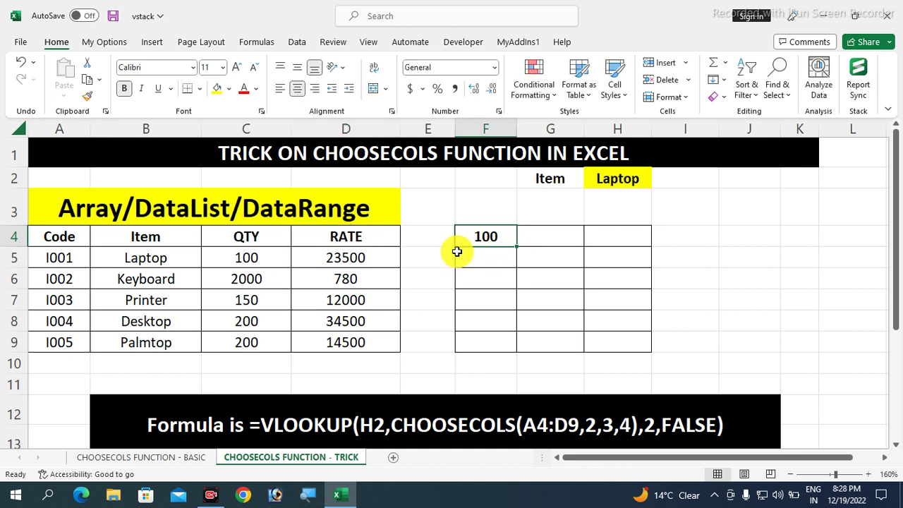
# - Change Laptop's QTY in C5 to 400 so F4 shows 400
pyautogui.click(235, 258)
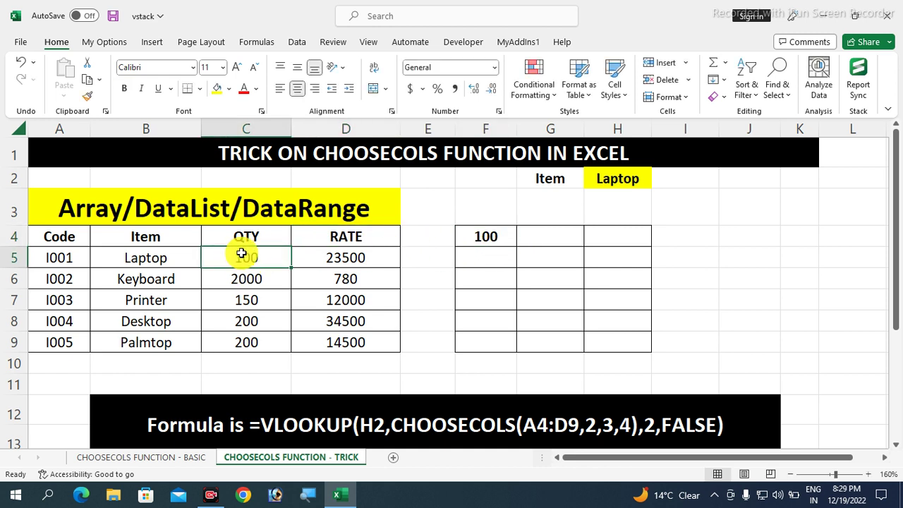
pyautogui.press('F2')
pyautogui.press('BackSpace')
pyautogui.press('BackSpace')
pyautogui.press('BackSpace')
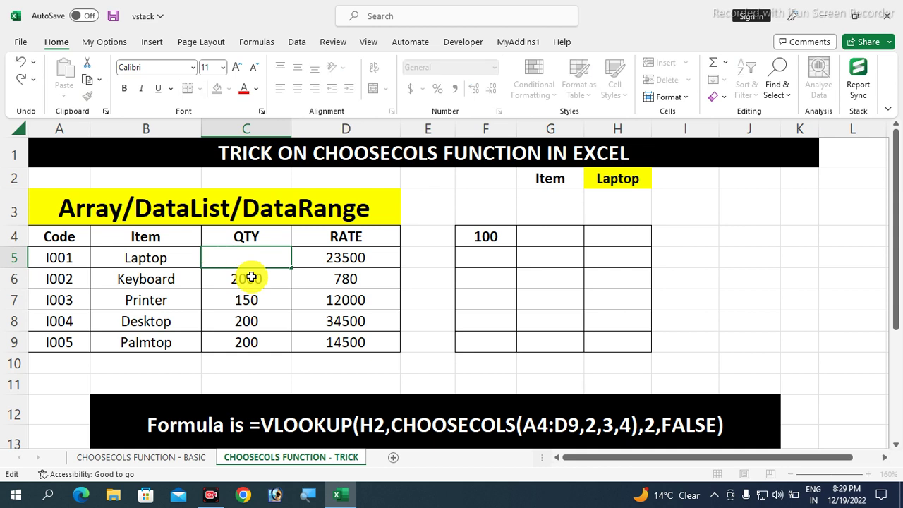
pyautogui.write('400')
pyautogui.press('Return')
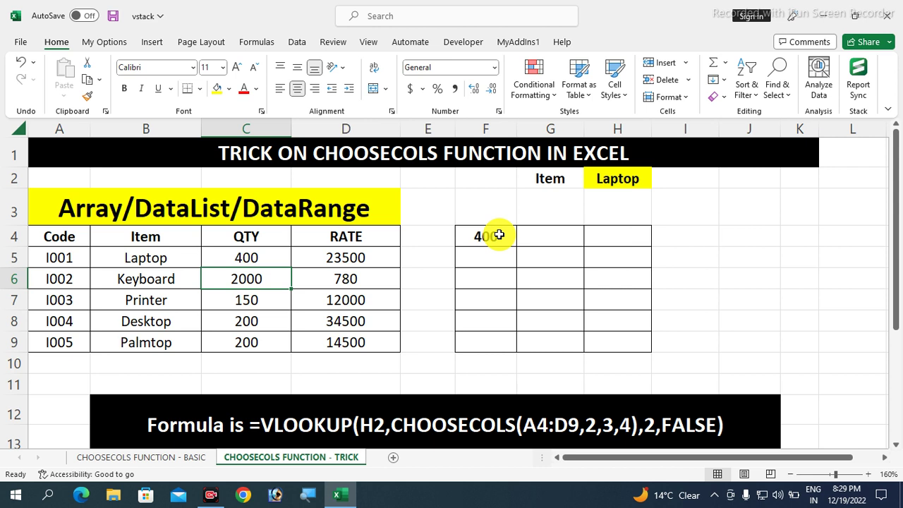
# - Change the VLOOKUP column index in F4 from 2 to 3
pyautogui.click(499, 235)
pyautogui.doubleClick(499, 235)
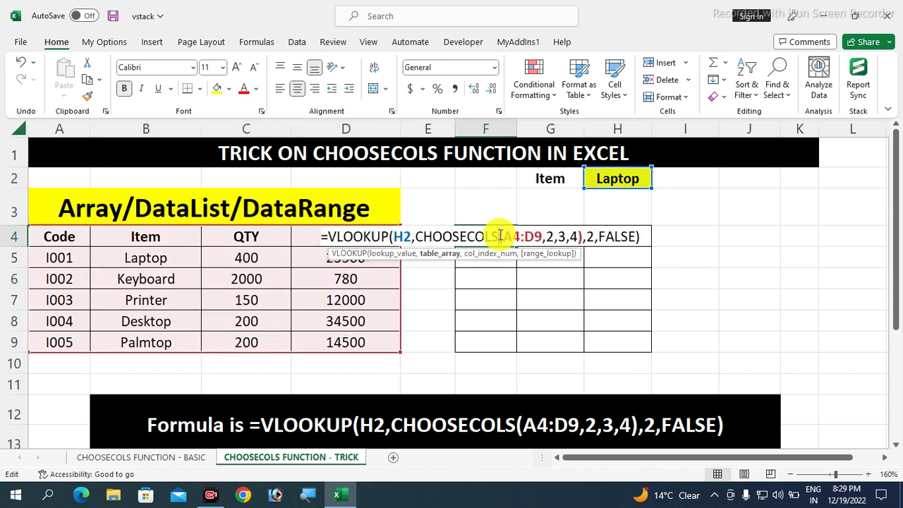
pyautogui.click(594, 238)
pyautogui.press('BackSpace')
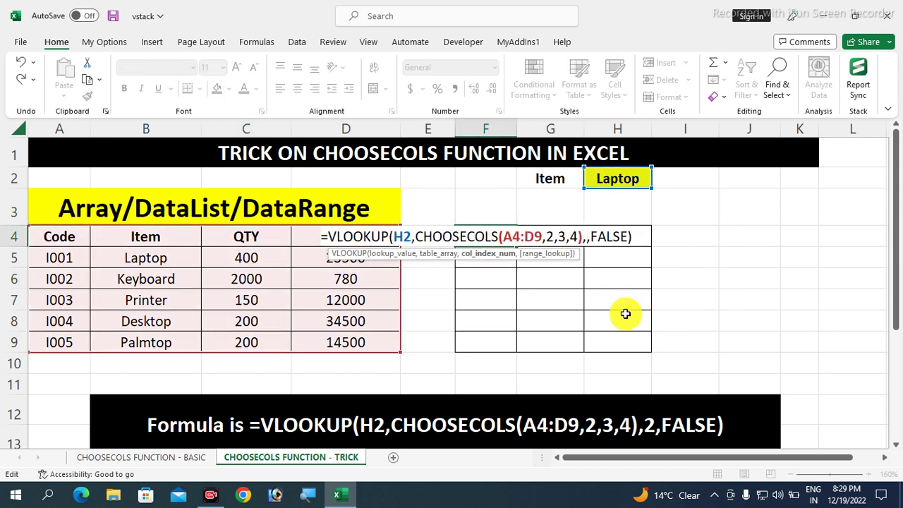
pyautogui.write('3')
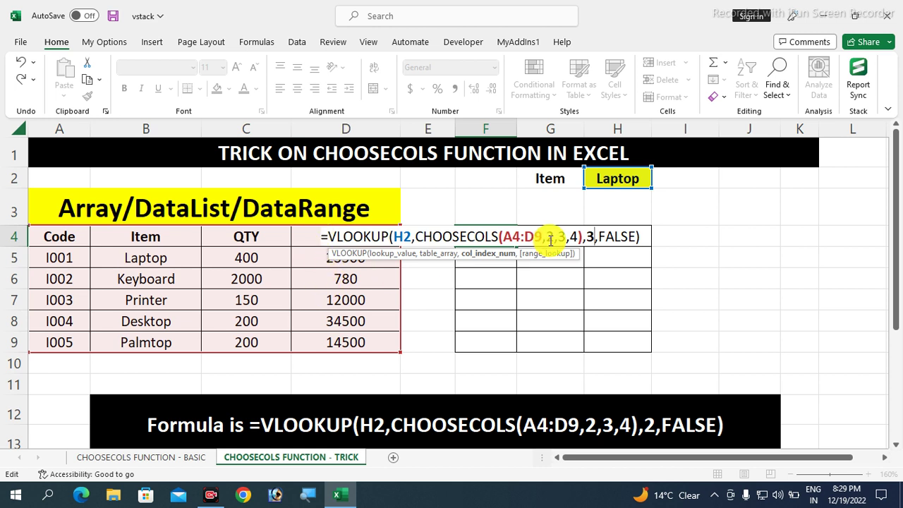
pyautogui.press('Return')
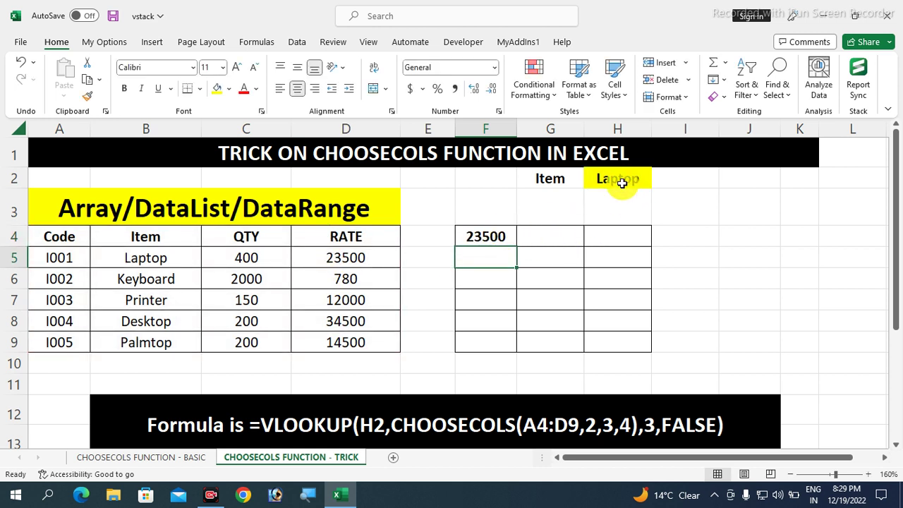
# - Set the lookup item in H2 to Keyboard and verify F4 returns 780
pyautogui.click(622, 183)
pyautogui.write('k')
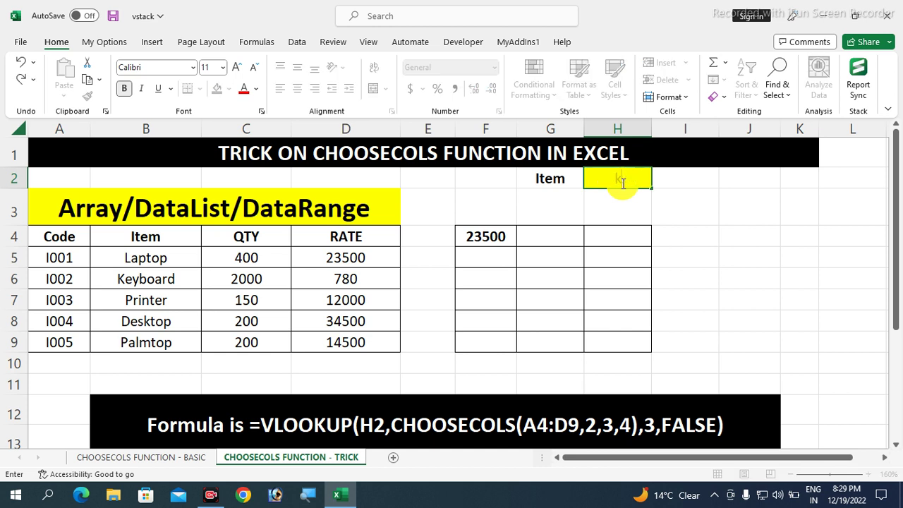
pyautogui.write('EYBOARD')
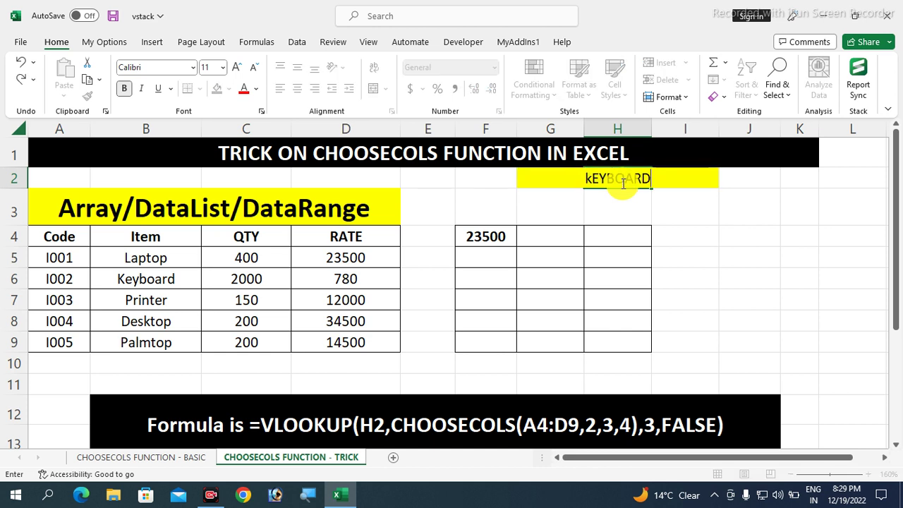
pyautogui.press('Return')
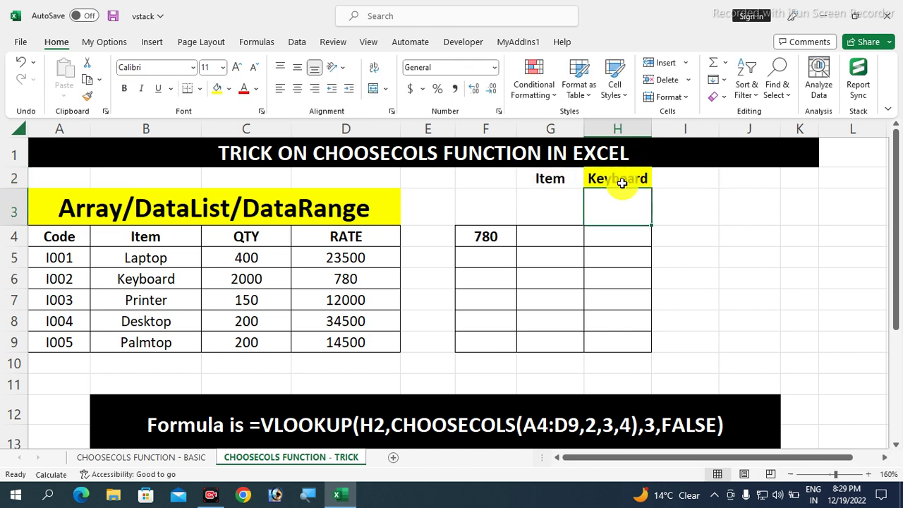
pyautogui.click(486, 236)
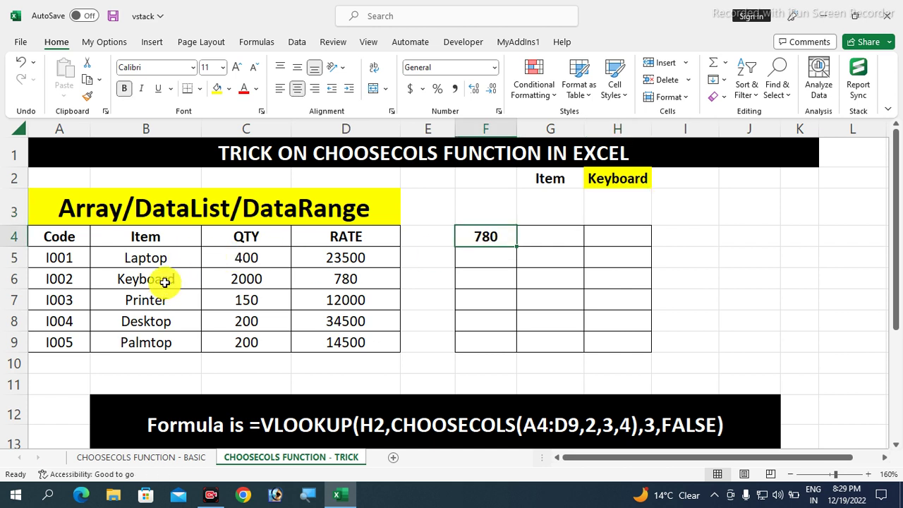
pyautogui.click(353, 278)
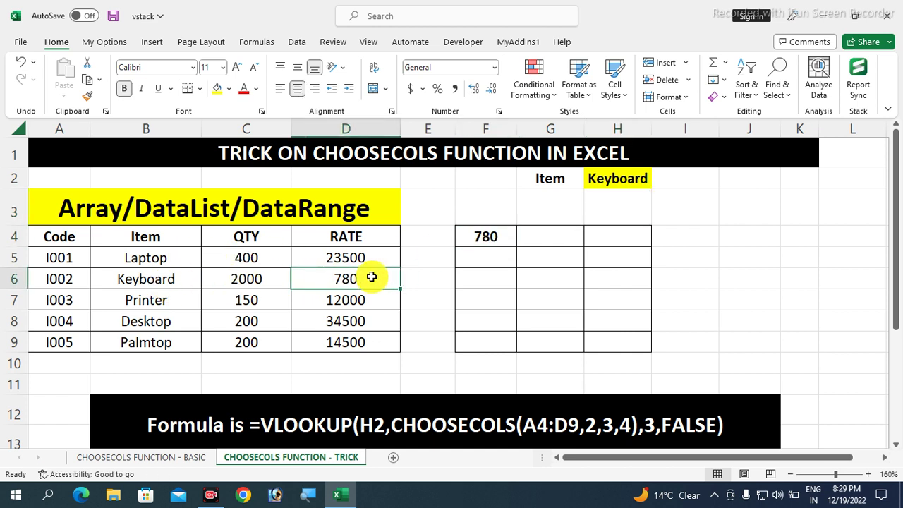
pyautogui.click(150, 458)
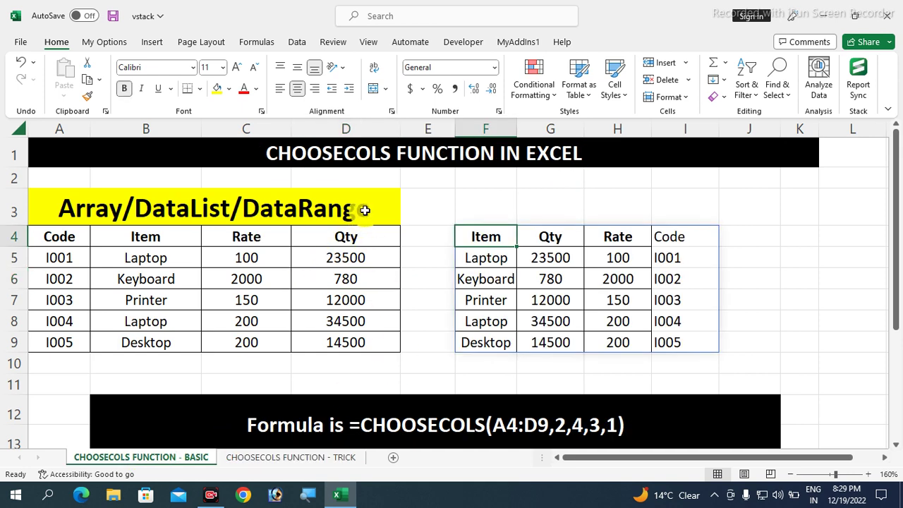
pyautogui.click(274, 459)
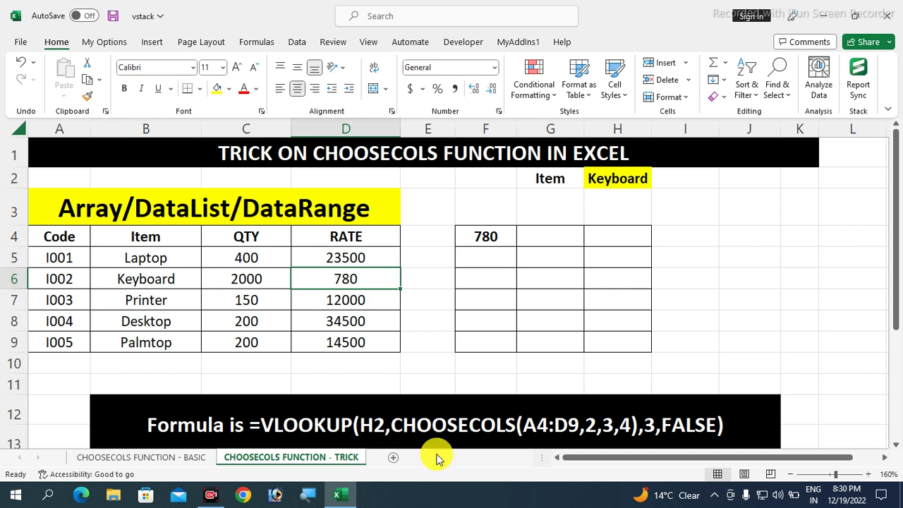
pyautogui.click(714, 494)
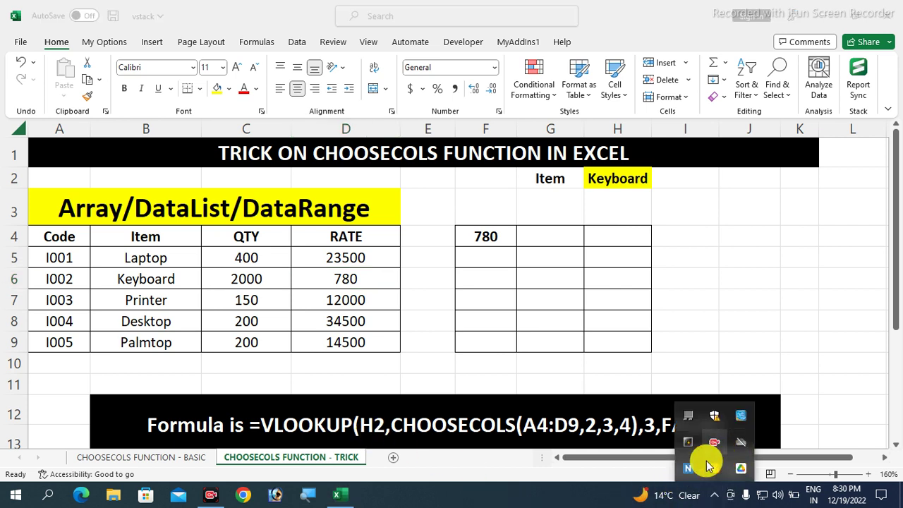